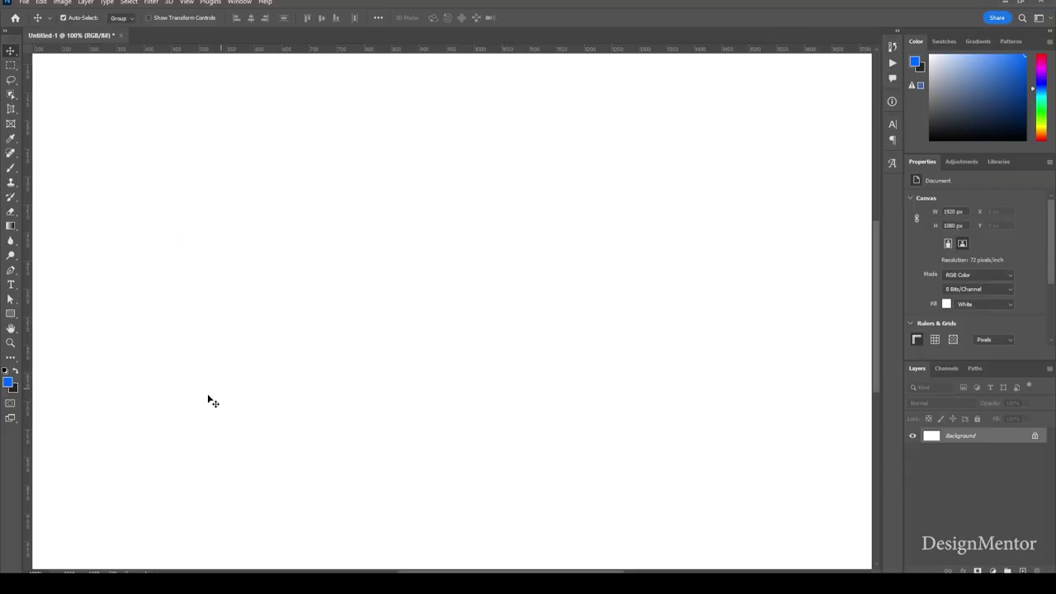
- Set the foreground colour to bright blue #0066ff
left_click(9, 383)
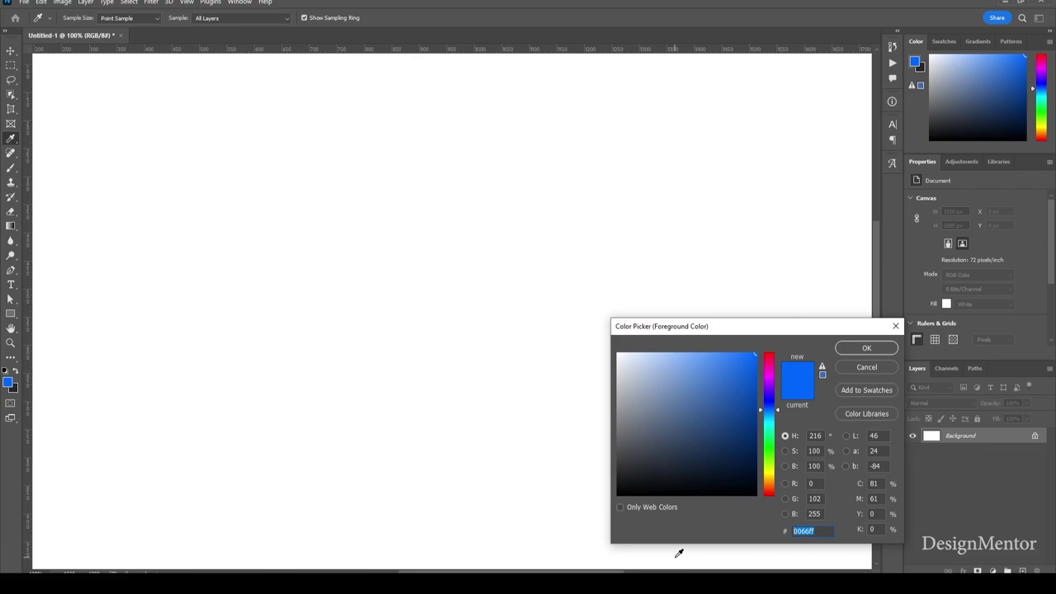
type("0066ff")
key("Return")
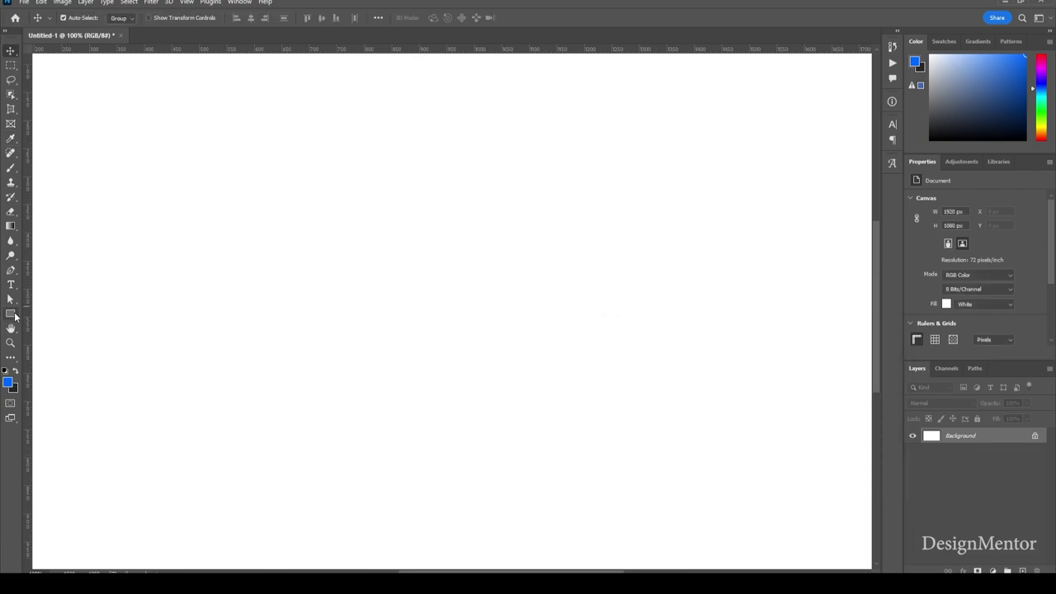
- Create a 1300 × 400 px rectangle with linked 200 px corner radii and move it toward the canvas centre
left_click(11, 313)
left_click(58, 310)
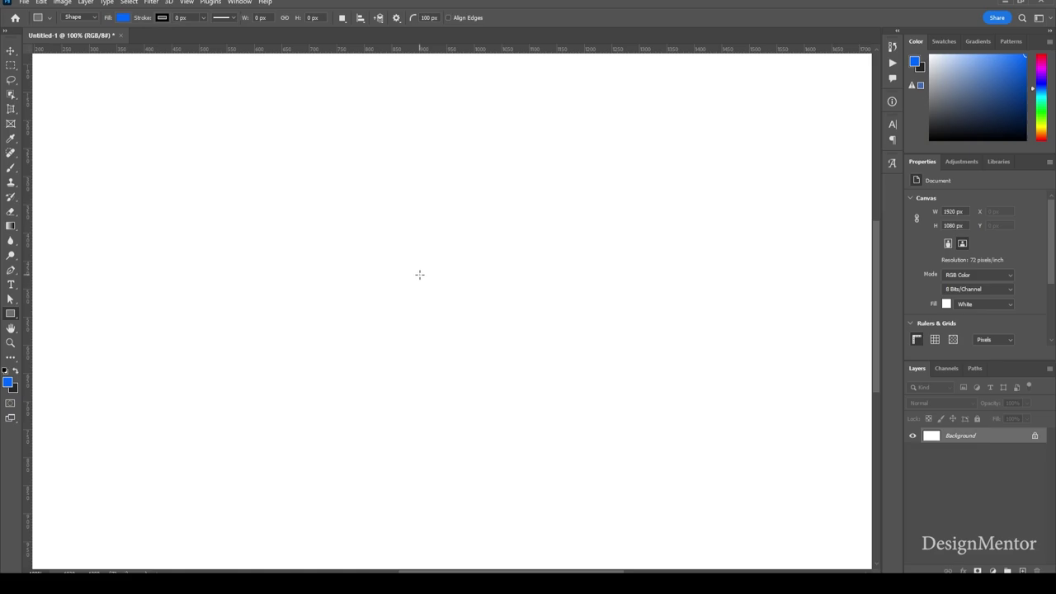
left_click(419, 274)
type("130")
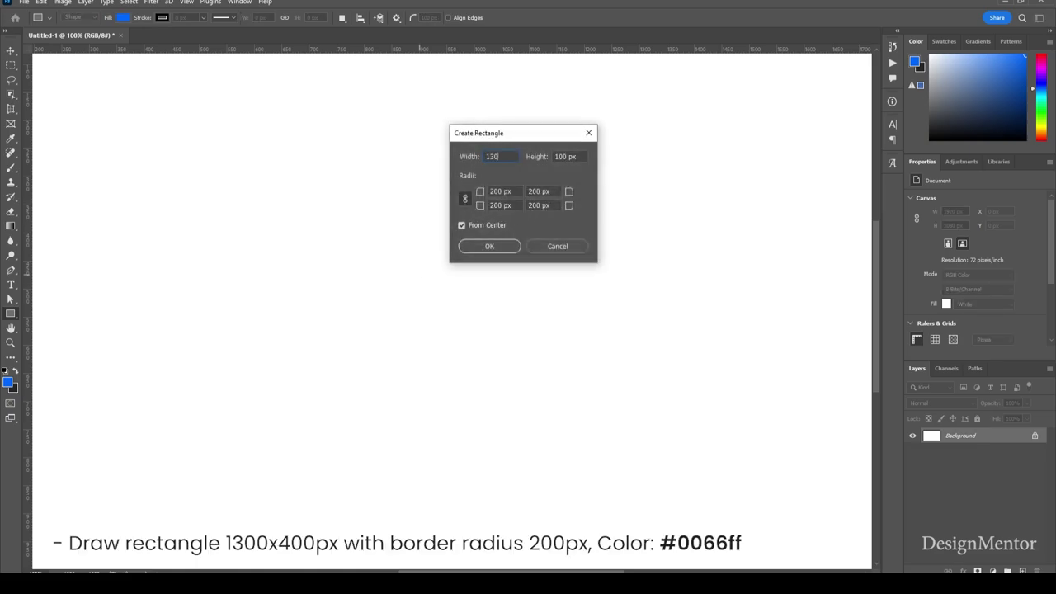
type("0")
key("Tab")
type("4")
key("Tab")
left_click(469, 198)
key("Tab")
type("200")
left_click(489, 247)
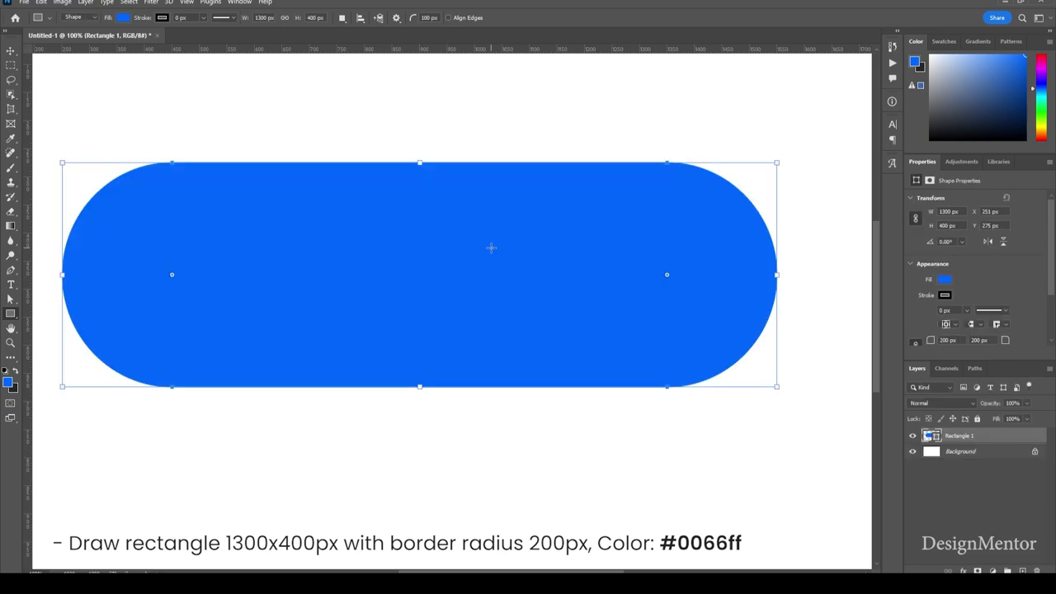
left_click(10, 51)
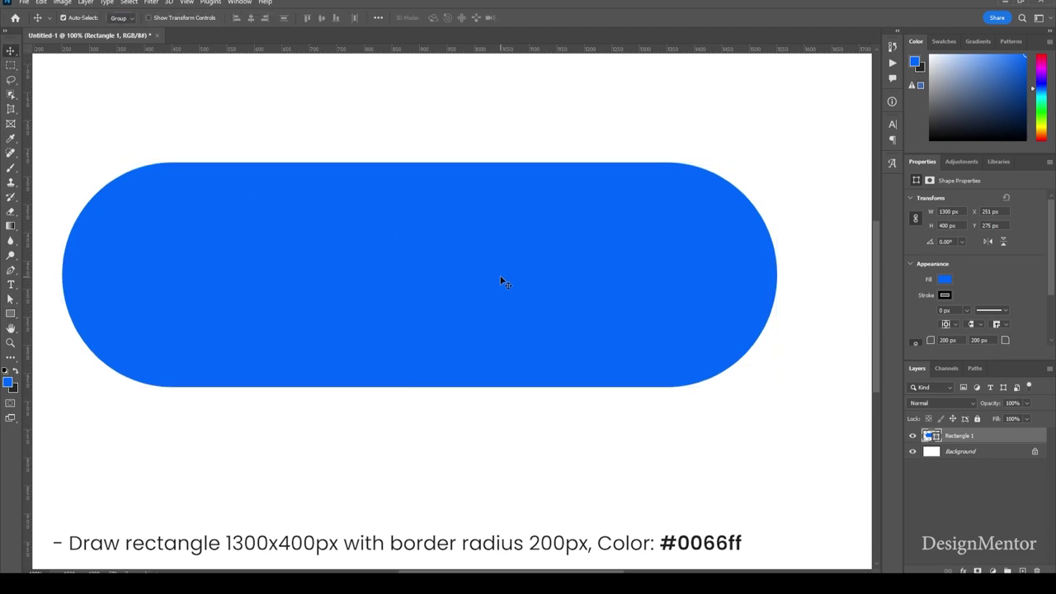
left_click_drag(500, 278, 534, 311)
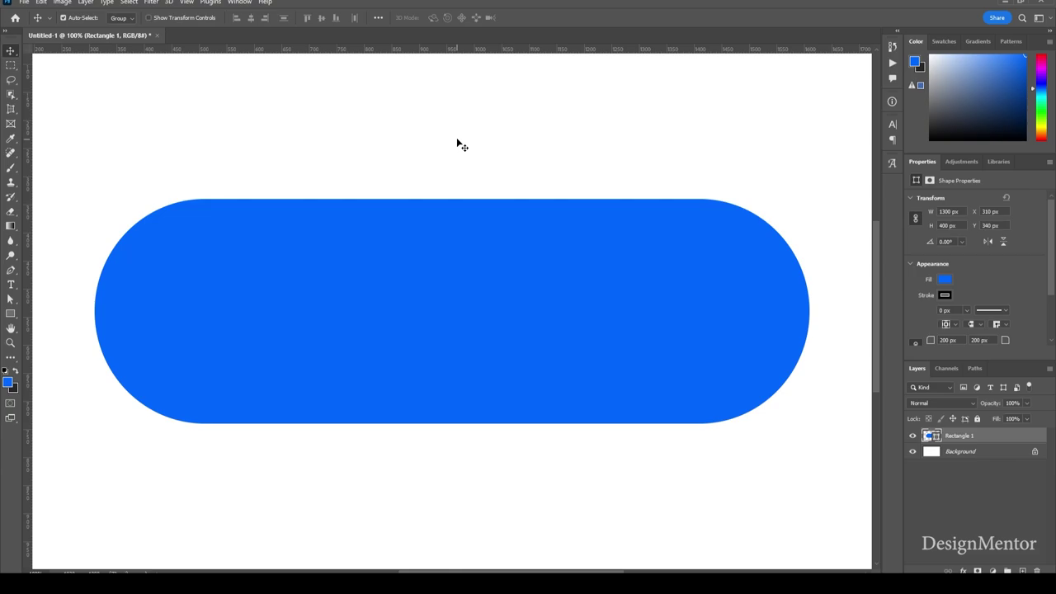
- Draw a square marquee over the pill's left rounded end, nudged up and left to its edge
left_click(12, 66)
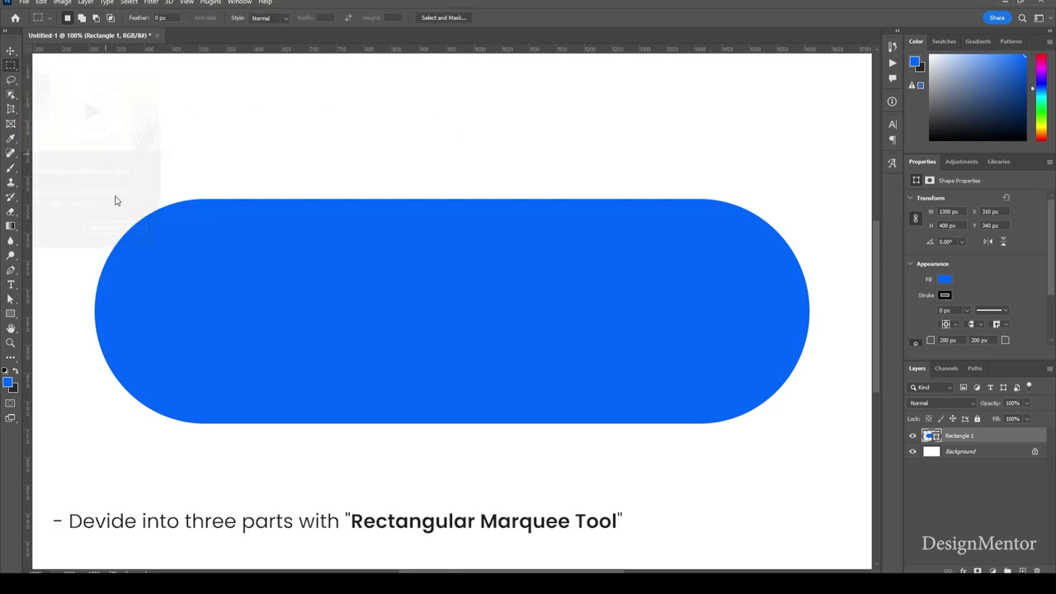
mouse_move(155, 224)
left_mouse_down()
mouse_move(312, 387)
mouse_move(400, 455)
mouse_move(467, 485)
left_mouse_up()
key("Up")
key("Up")
key("Up")
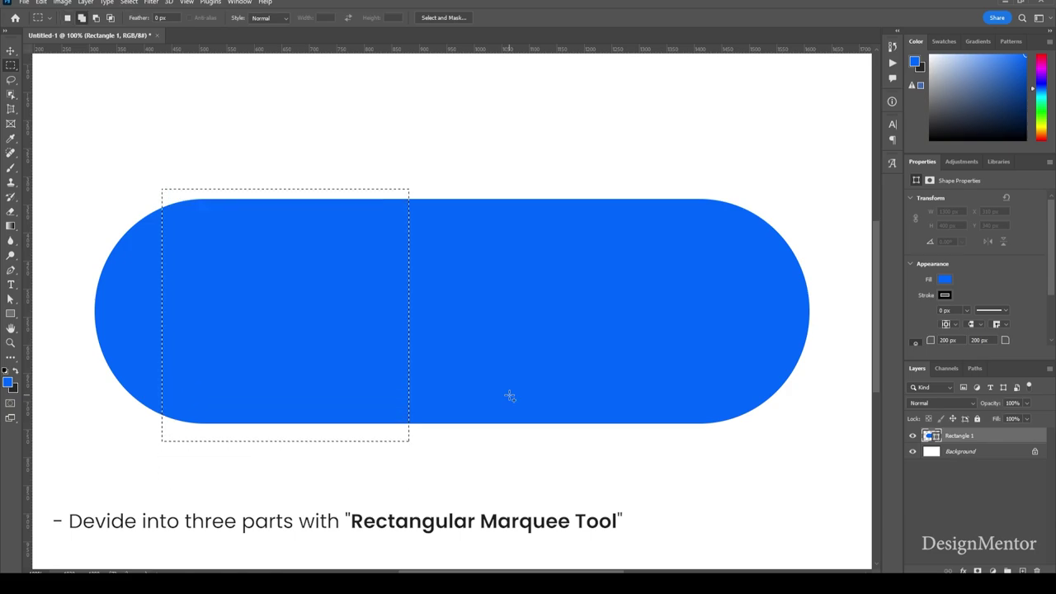
key("Left")
key("Left")
key("Left")
key("Left")
key("Left")
key("Left")
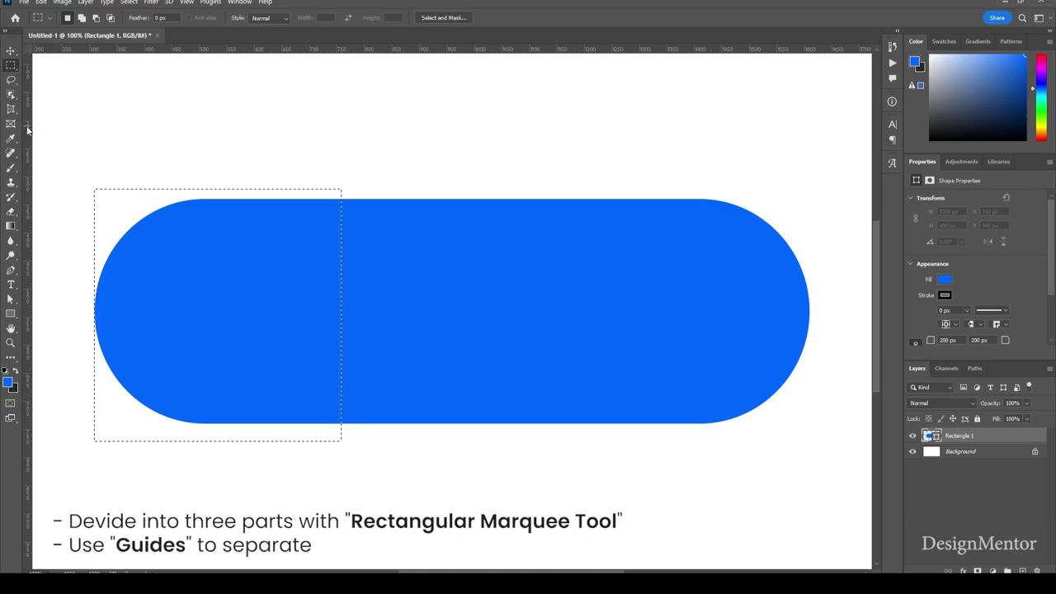
- Place vertical guides at the left-end selection edge and at the mirrored right-end edge, then deselect
left_click_drag(28, 130, 341, 142)
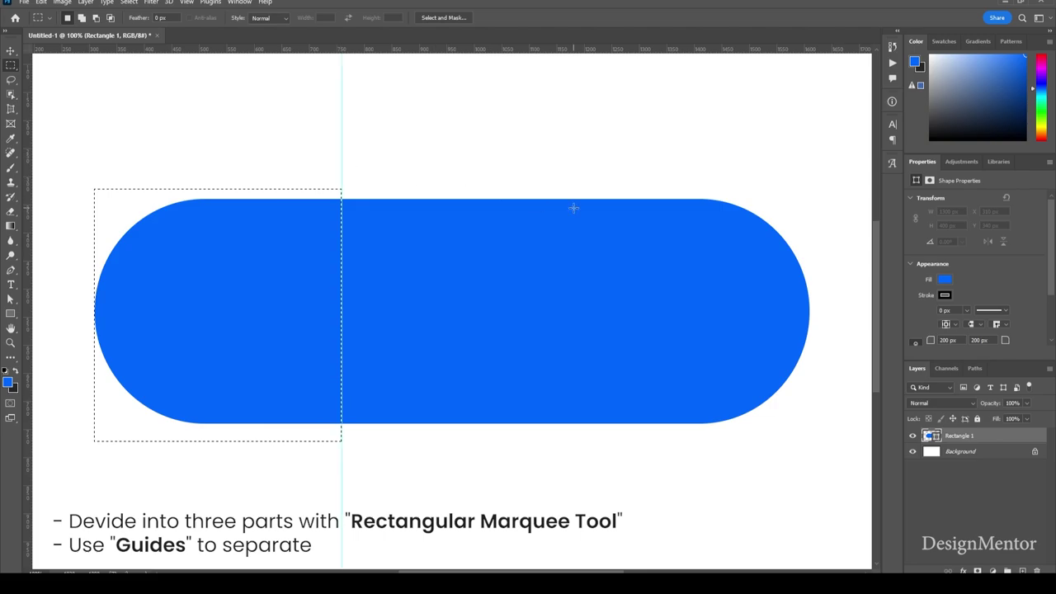
key("Right")
key("Right")
key("Right")
key("Right")
key("Right")
key("Right")
key("Right")
key("Right")
key("Right")
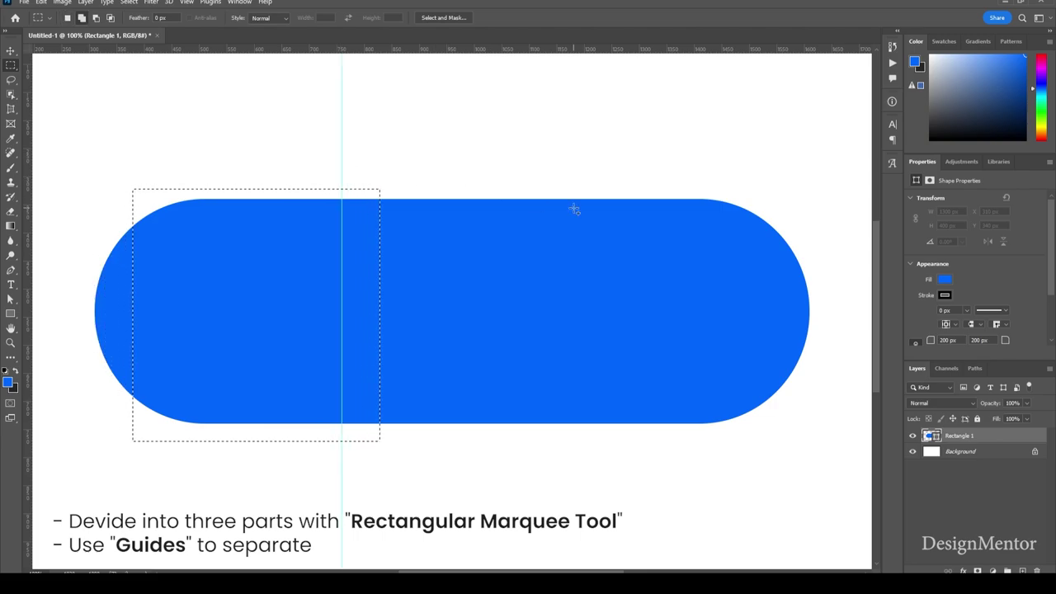
key("shift+Right")
key("shift+Right")
key("shift+Right")
key("shift+Right")
key("shift+Right")
key("shift+Right")
key("shift+Right")
key("shift+Right")
key("shift+Right")
key("shift+Right")
key("shift+Right")
key("shift+Right")
key("shift+Right")
key("shift+Right")
key("shift+Right")
key("shift+Right")
key("shift+Right")
key("shift+Right")
key("shift+Right")
key("shift+Right")
key("shift+Right")
key("shift+Right")
key("shift+Right")
key("shift+Right")
key("shift+Right")
key("shift+Right")
key("shift+Right")
key("shift+Right")
key("shift+Right")
key("shift+Right")
key("shift+Right")
key("shift+Right")
key("shift+Right")
key("shift+Right")
key("shift+Right")
key("shift+Right")
key("shift+Right")
key("shift+Right")
key("shift+Right")
key("shift+Right")
key("shift+Right")
key("shift+Right")
key("shift+Right")
key("shift+Right")
key("shift+Right")
key("shift+Right")
key("shift+Right")
key("shift+Right")
key("shift+Right")
key("shift+Right")
key("shift+Right")
key("shift+Right")
key("shift+Right")
key("shift+Right")
key("shift+Right")
key("shift+Right")
key("shift+Right")
key("shift+Right")
key("shift+Right")
key("shift+Right")
key("shift+Right")
key("shift+Right")
key("shift+Right")
key("shift+Right")
key("shift+Right")
key("shift+Right")
key("shift+Right")
key("shift+Right")
key("shift+Right")
key("shift+Right")
key("shift+Right")
key("shift+Right")
key("shift+Right")
key("shift+Right")
key("shift+Right")
key("shift+Right")
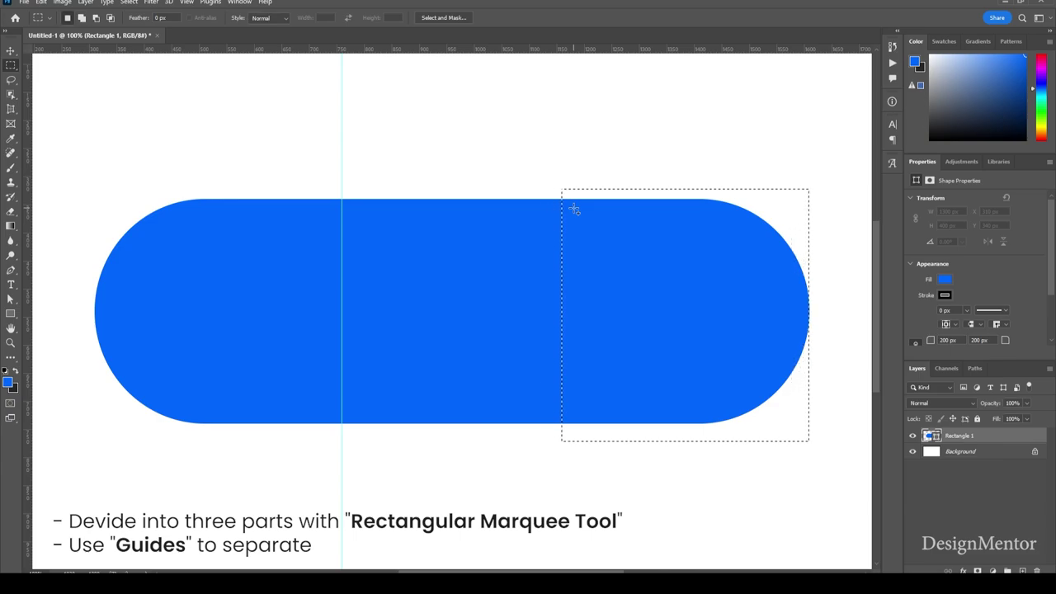
key("Right")
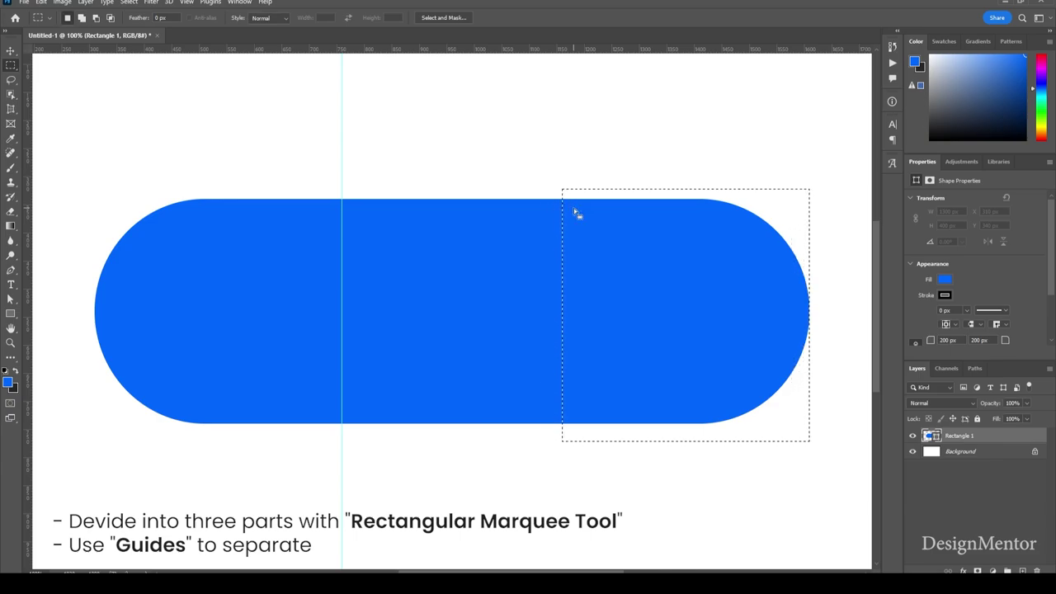
left_click_drag(27, 124, 579, 161)
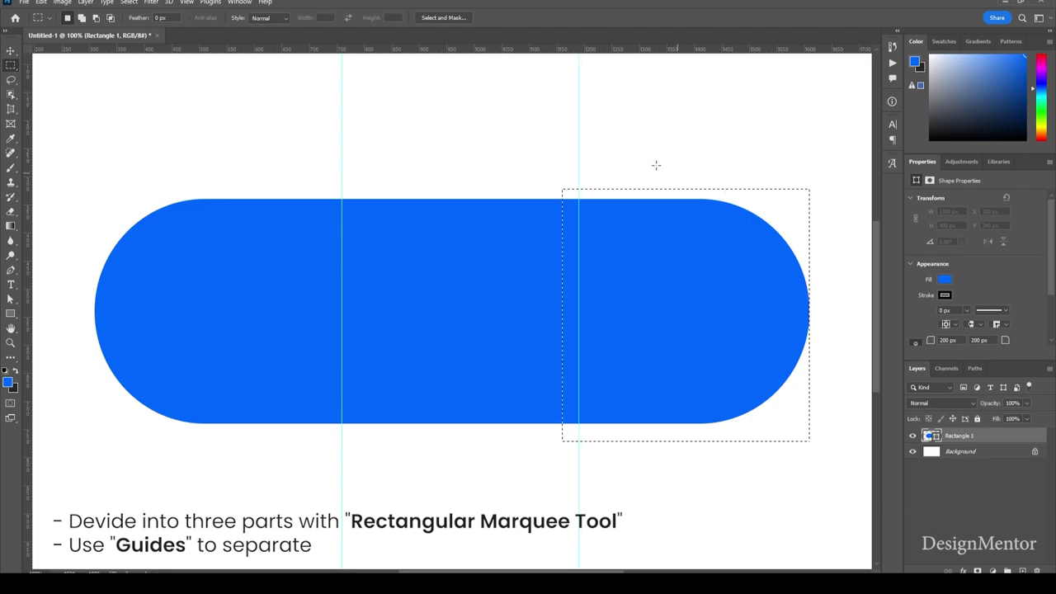
key("v")
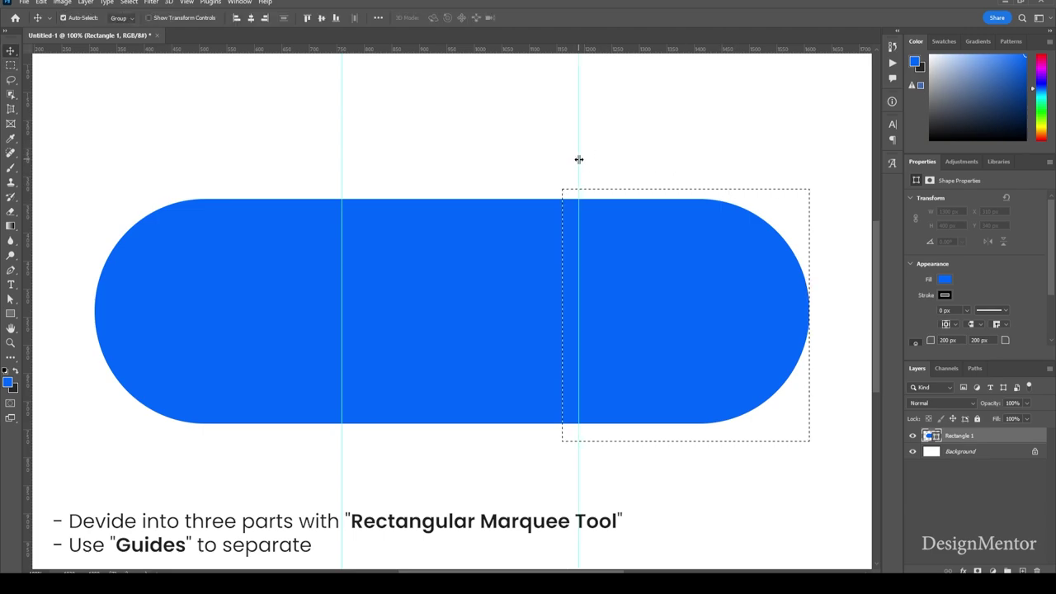
left_click_drag(578, 156, 564, 157)
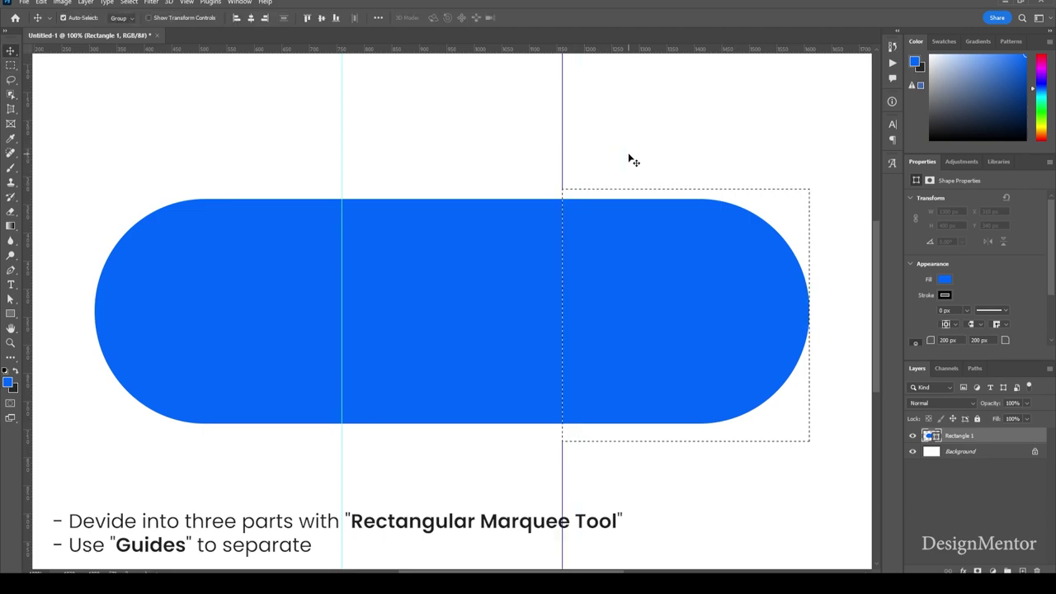
key("ctrl+d")
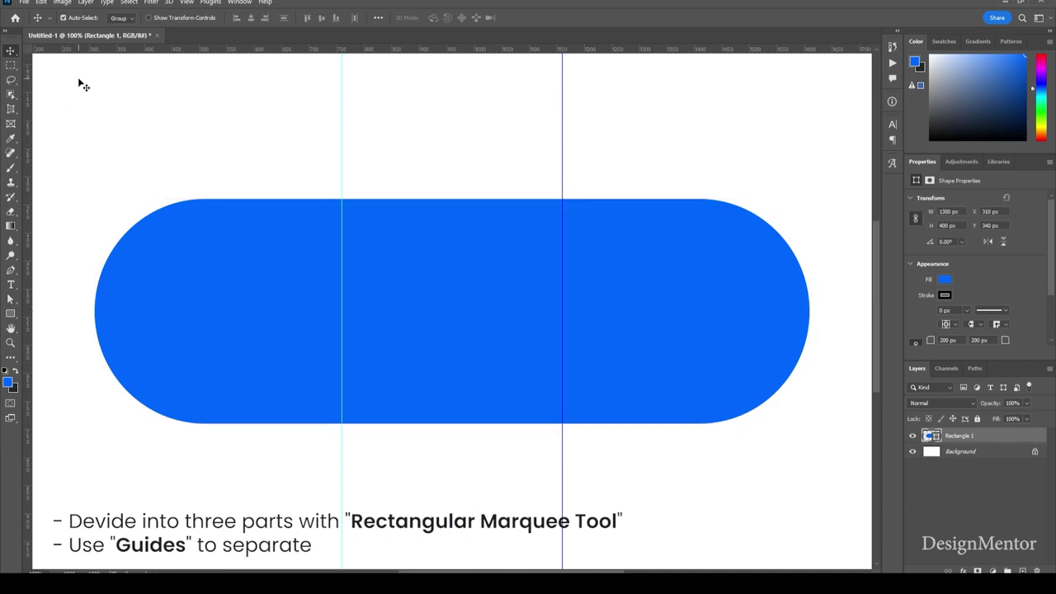
left_click(82, 85)
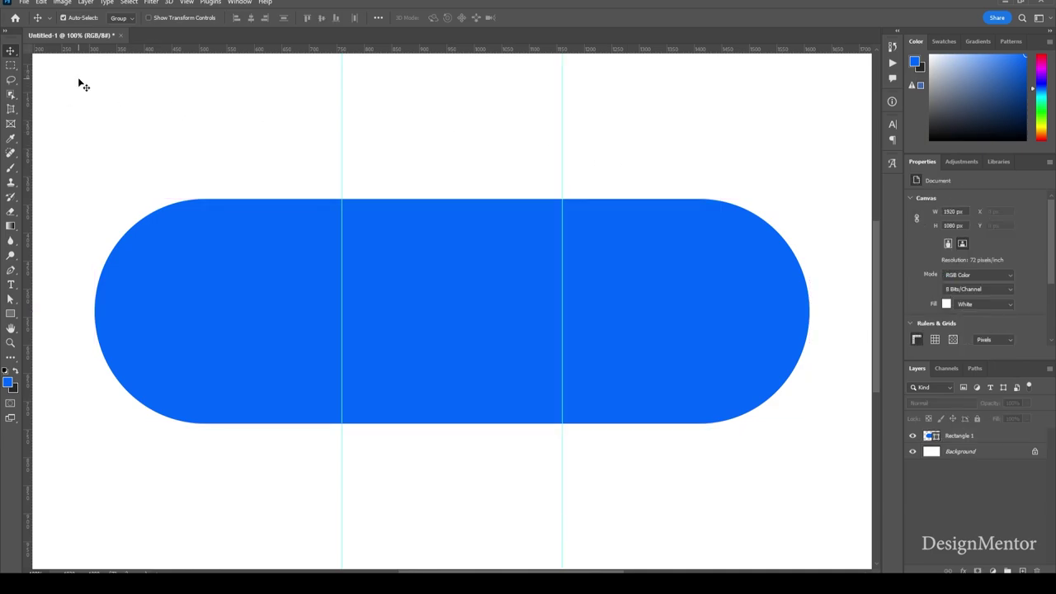
- Add white (#ffffff) text reading 'Apple' in the pill's left section
left_click(14, 288)
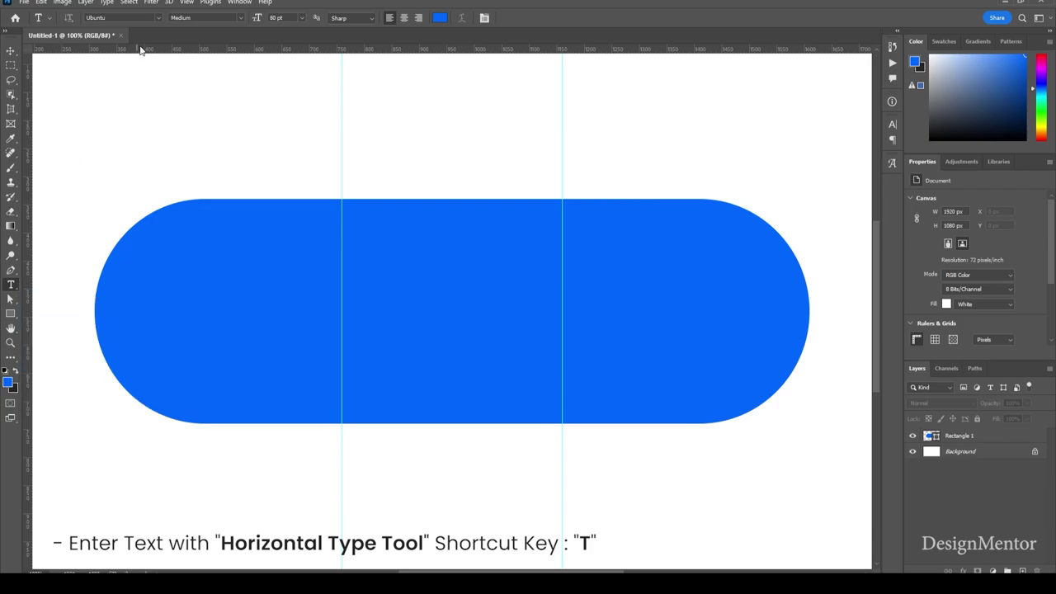
left_click(206, 307)
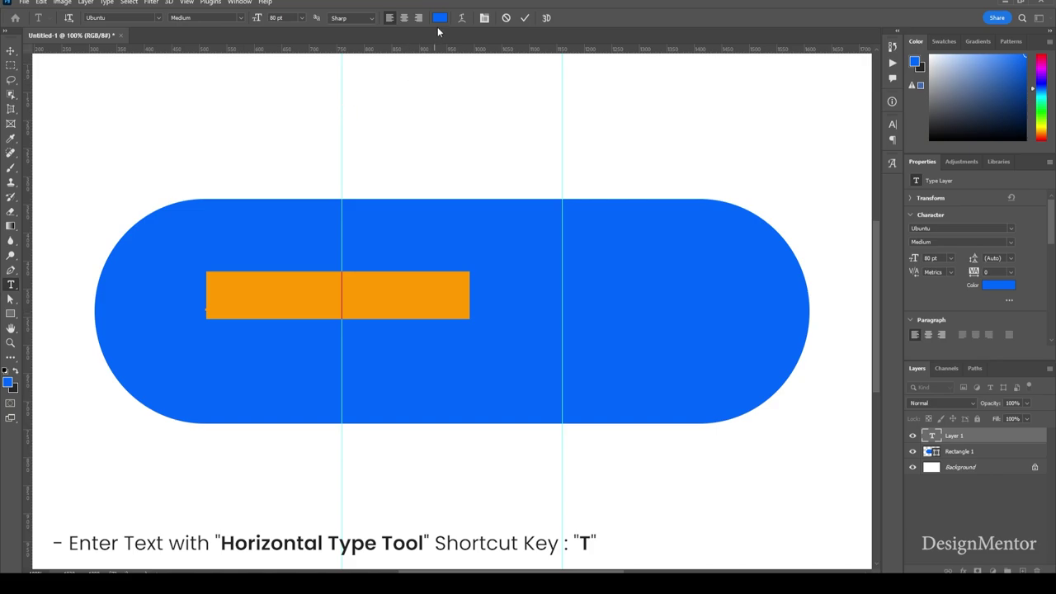
left_click(440, 18)
type("ffffff")
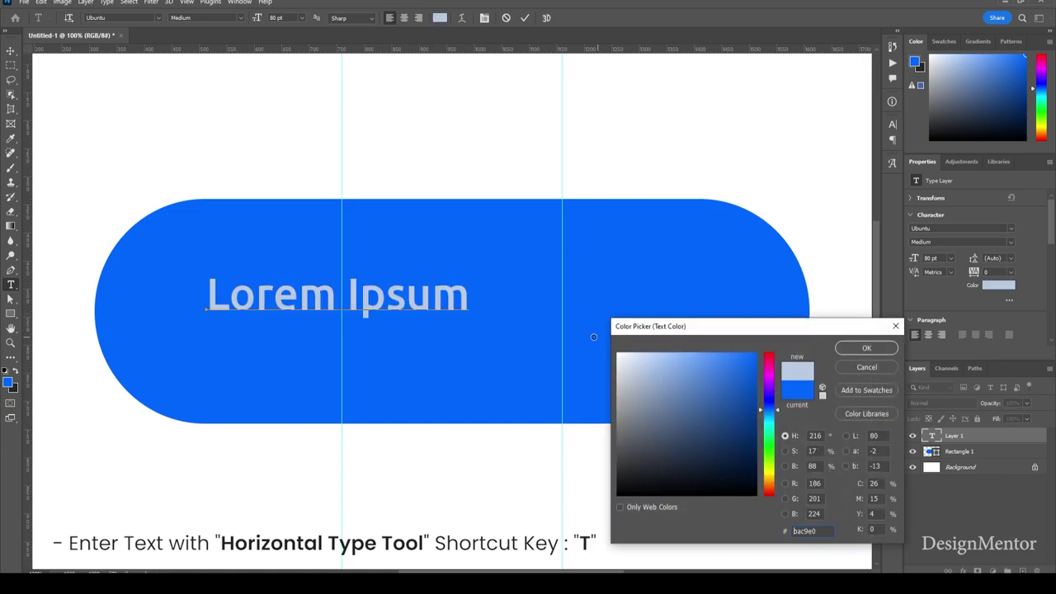
left_click(858, 350)
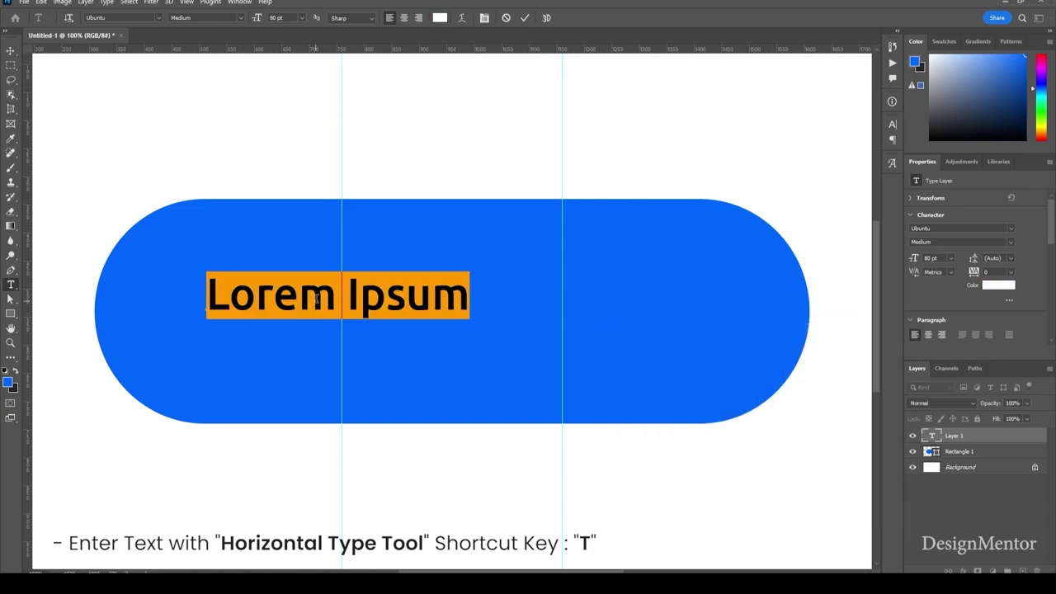
type("Ap")
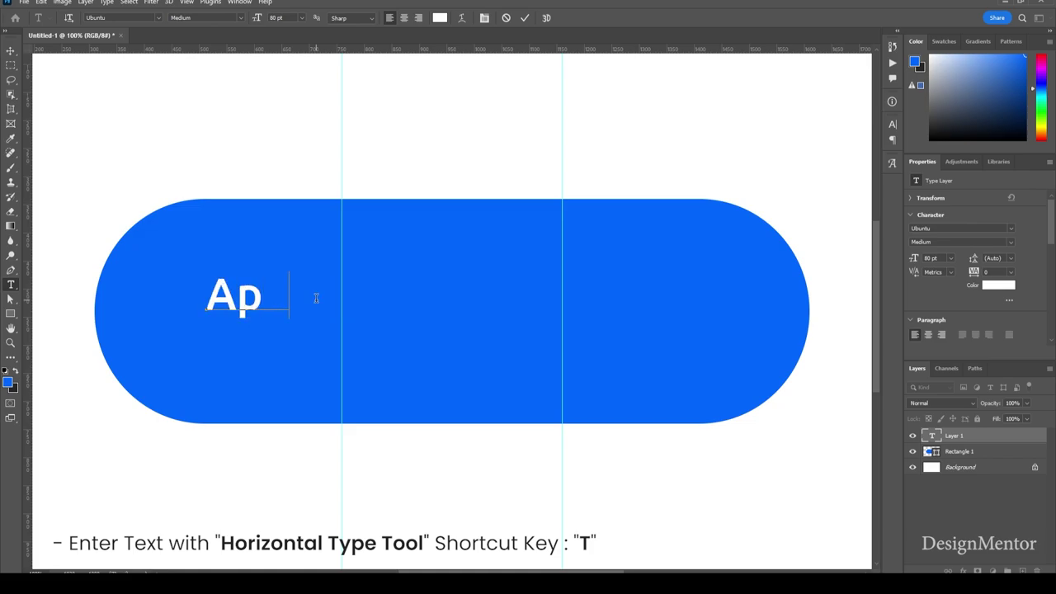
type("ple")
- Move the Apple text down to the pill's vertical centre
left_click(11, 50)
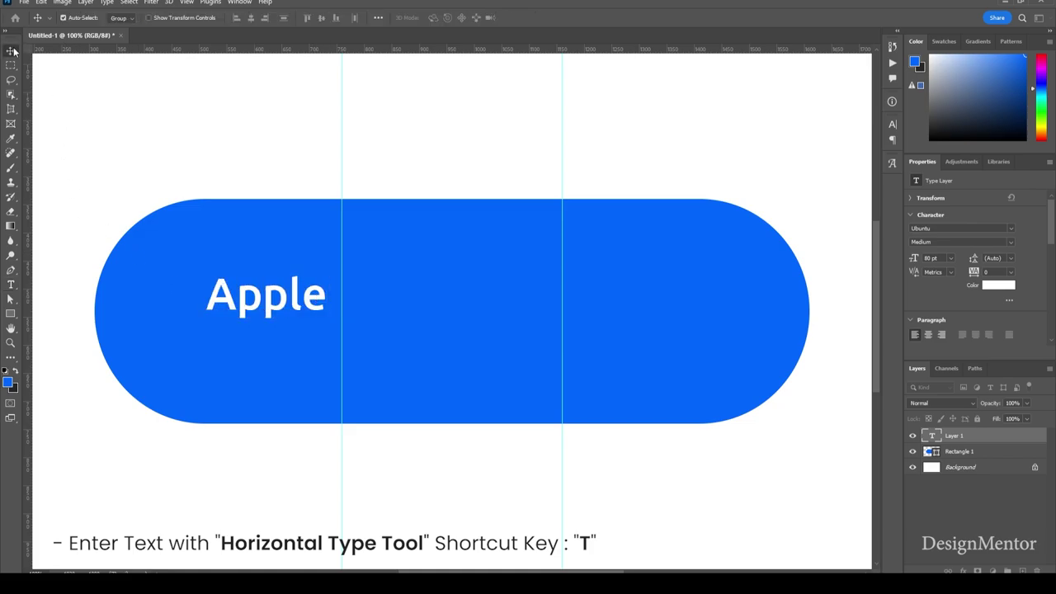
left_click_drag(295, 303, 293, 310)
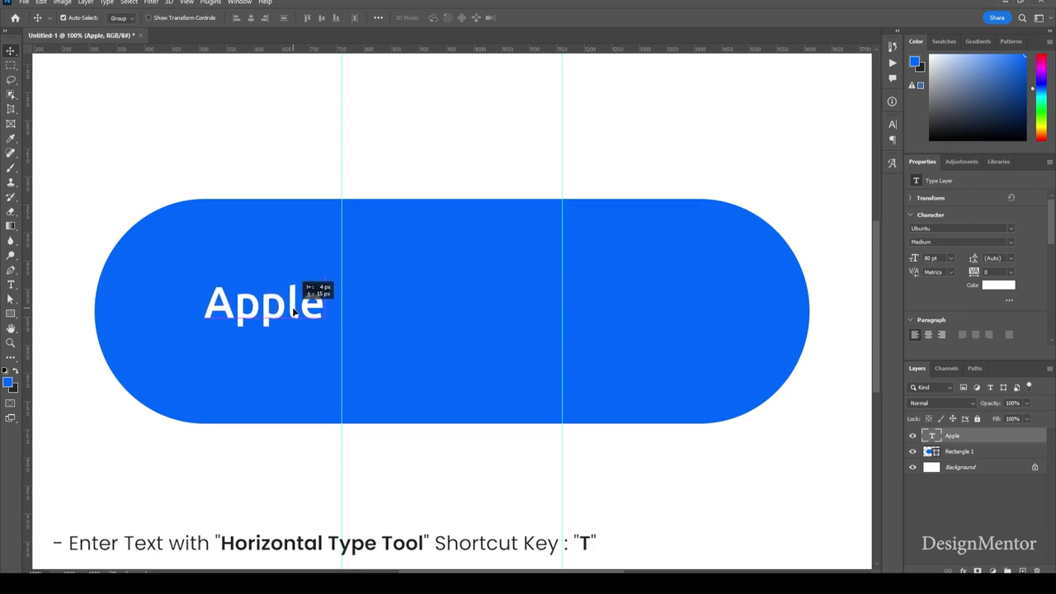
left_click_drag(292, 310, 294, 315)
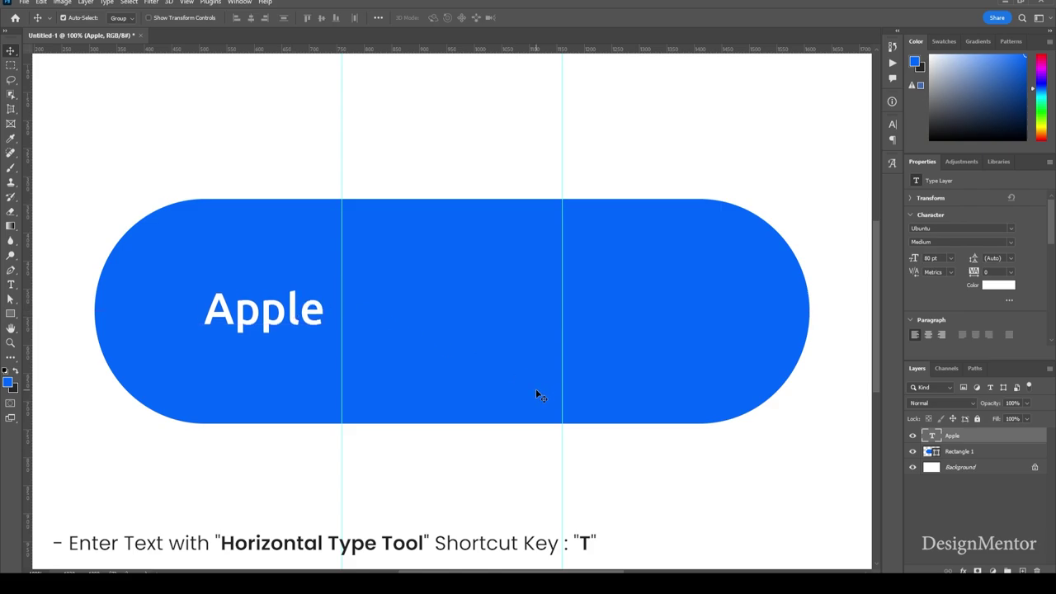
- Duplicate the Apple text layer as a new layer named Orange
right_click(969, 439)
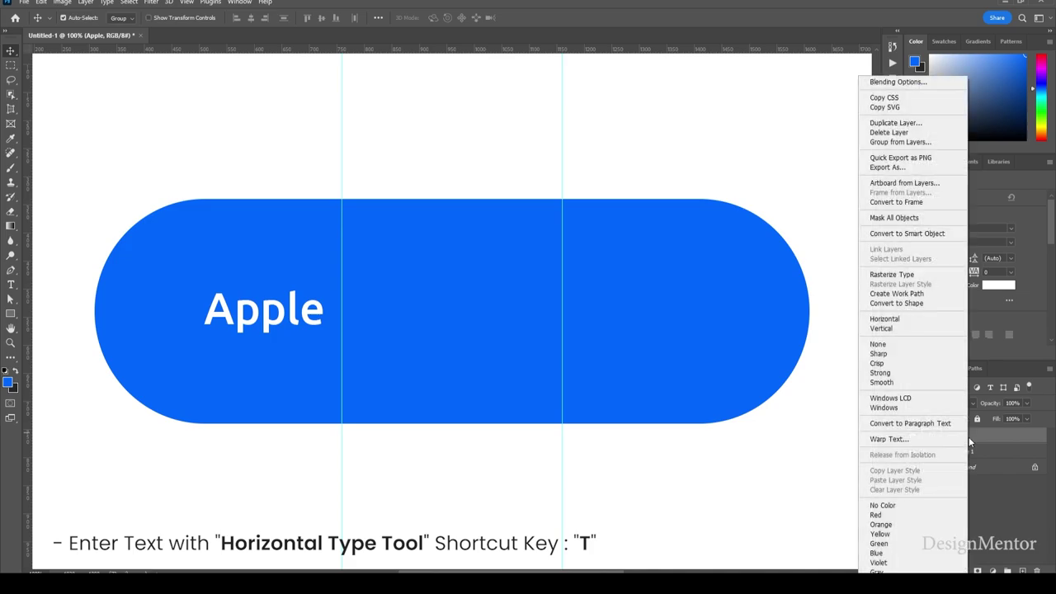
left_click(907, 124)
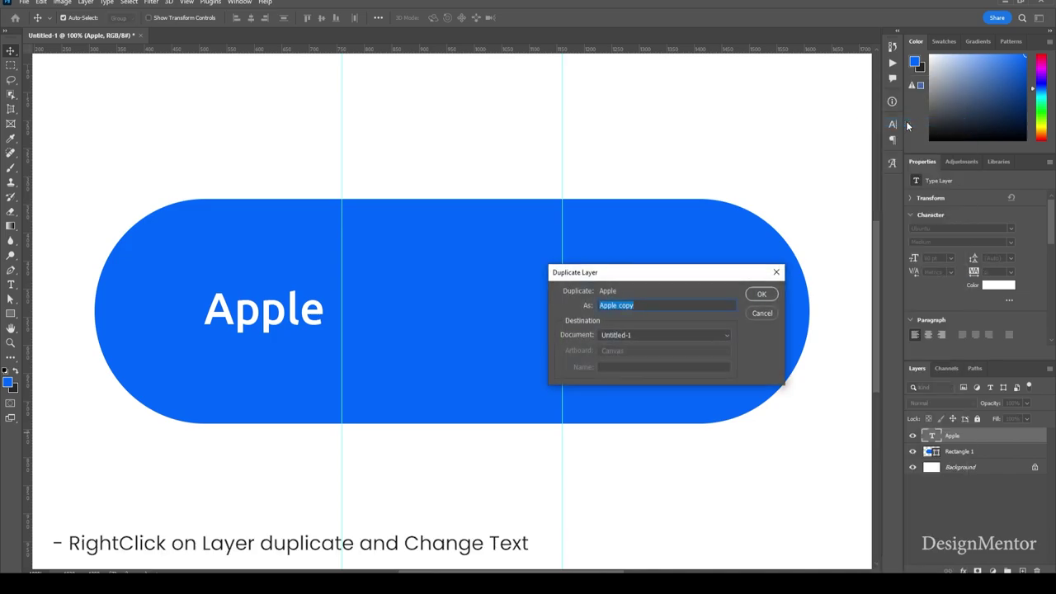
type("Orange")
key("ctrl+a")
left_click(762, 295)
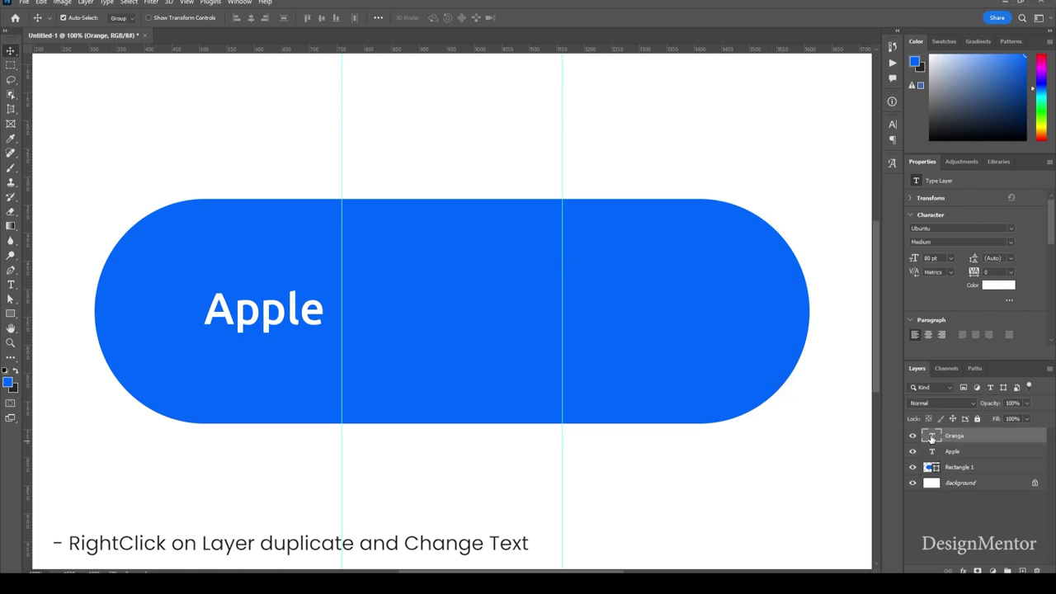
- Change the copy's text to 'Orange' and shift it right into the pill's middle section
double_click(931, 437)
type("Orange")
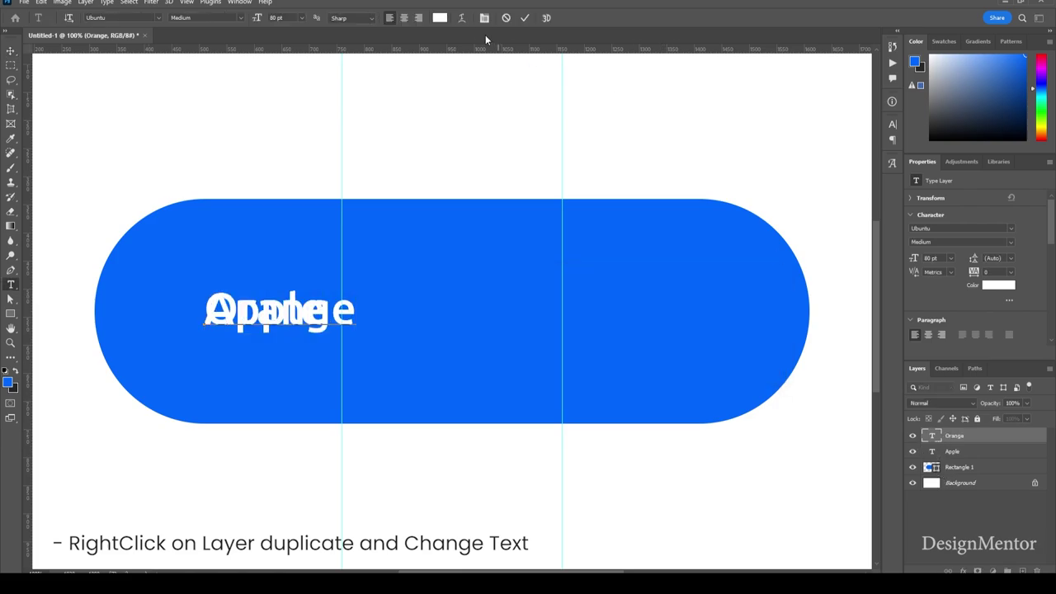
left_click(524, 18)
key("v")
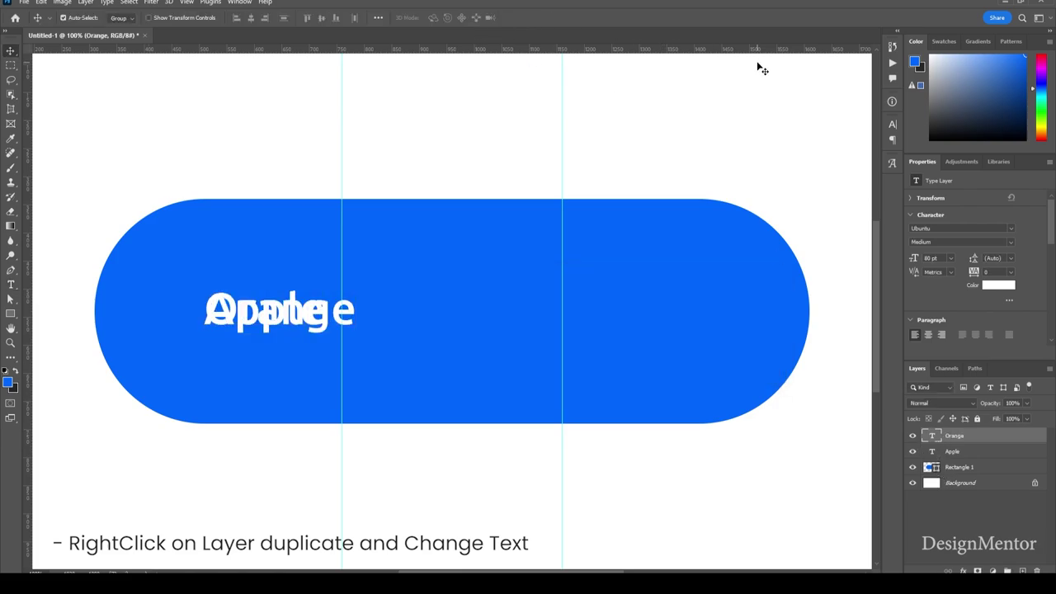
key("shift+Right")
key("shift+Right")
key("shift+Right")
key("shift+Right")
key("shift+Right")
key("shift+Right")
key("shift+Right")
key("shift+Right")
key("shift+Right")
key("shift+Right")
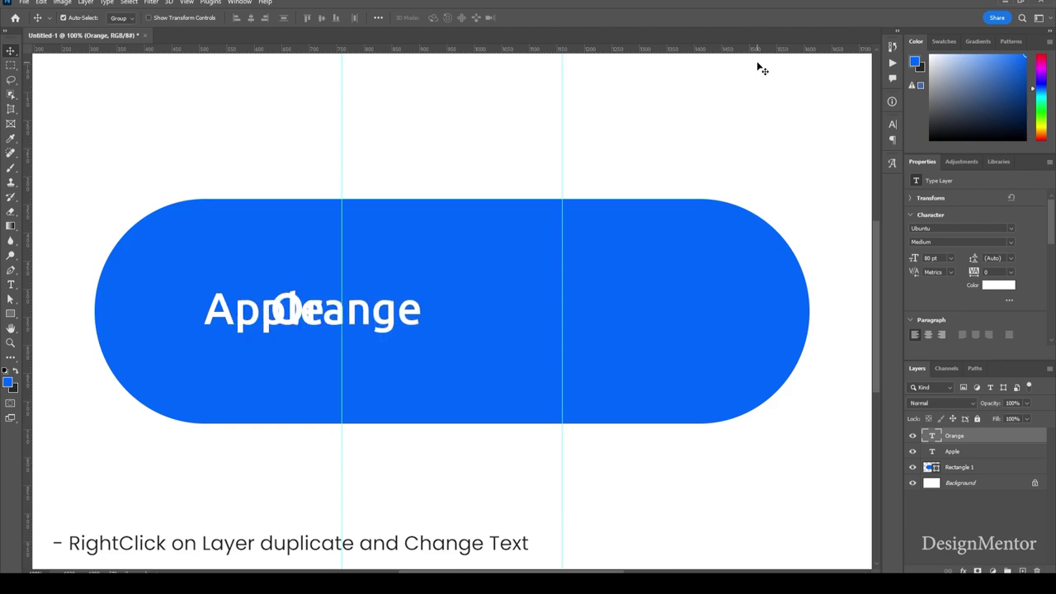
key("shift+Right")
key("shift+Right")
key("shift+Right")
key("shift+Right")
key("shift+Right")
key("shift+Right")
key("shift+Right")
key("shift+Right")
key("shift+Right")
key("shift+Right")
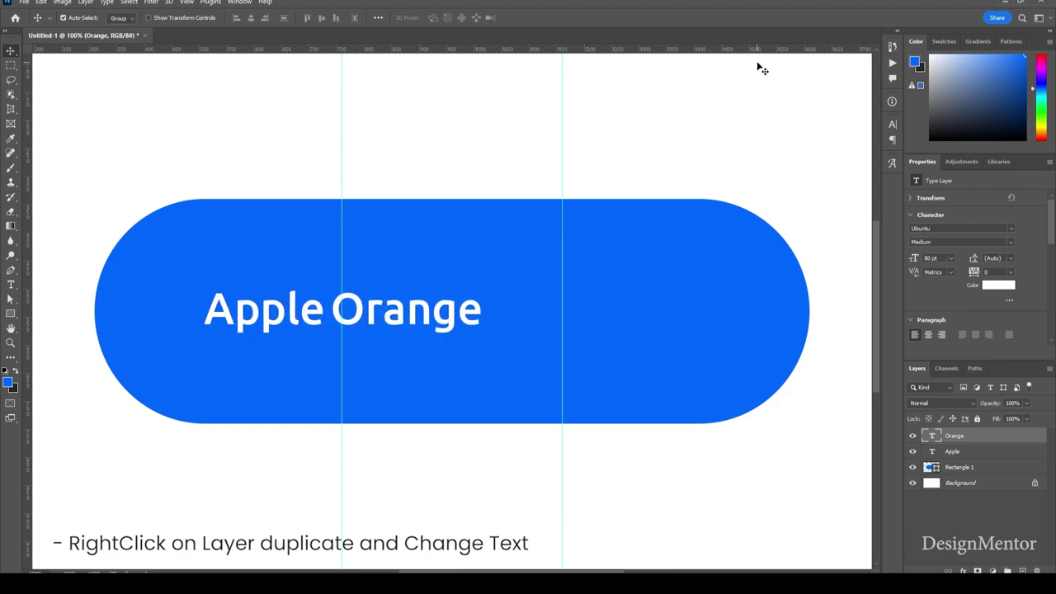
key("shift+Right")
key("shift+Right")
key("shift+Right")
key("shift+Right")
key("shift+Right")
key("shift+Right")
key("shift+Right")
key("shift+Right")
key("shift+Right")
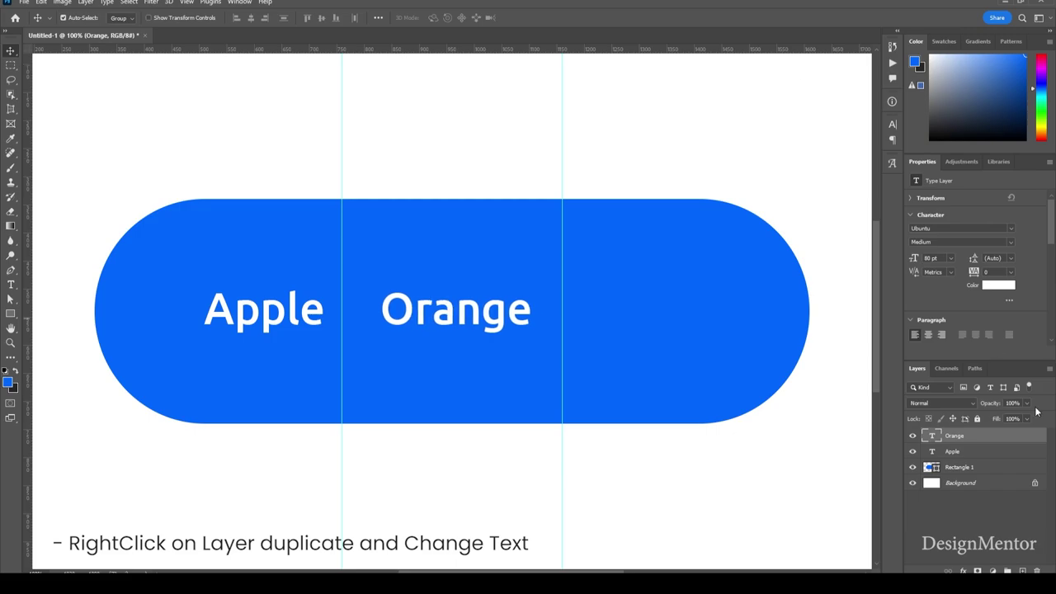
- Duplicate the Orange text layer as a new layer named Banana
right_click(967, 443)
left_click(906, 123)
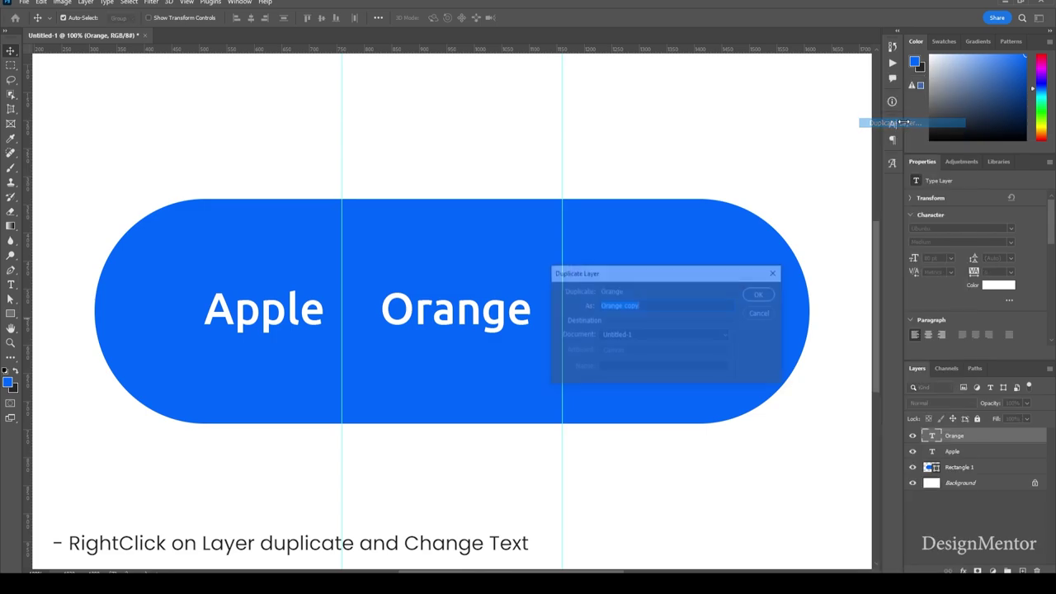
type("Banana")
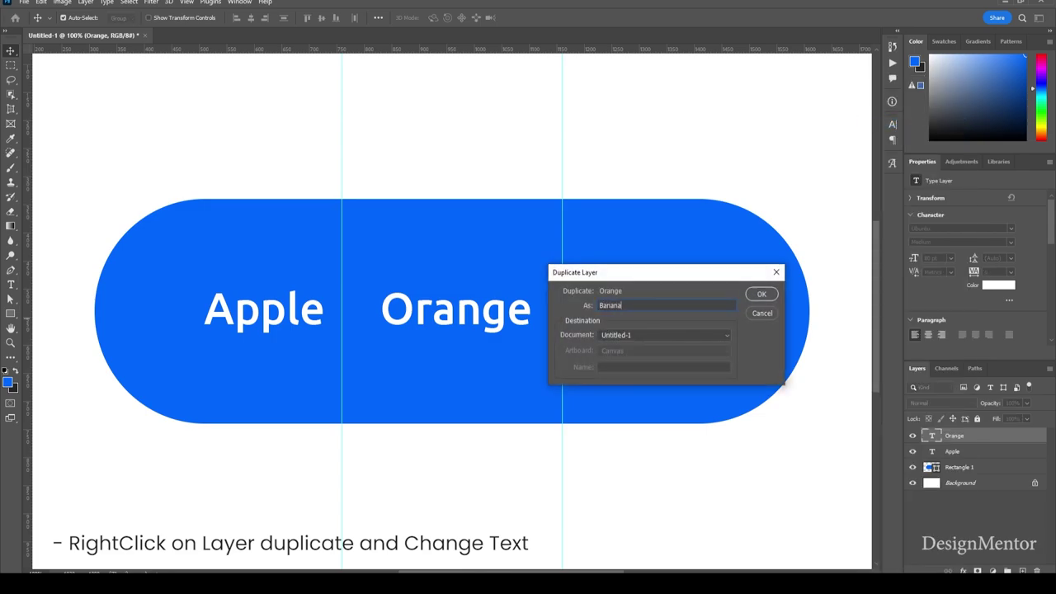
left_click(759, 299)
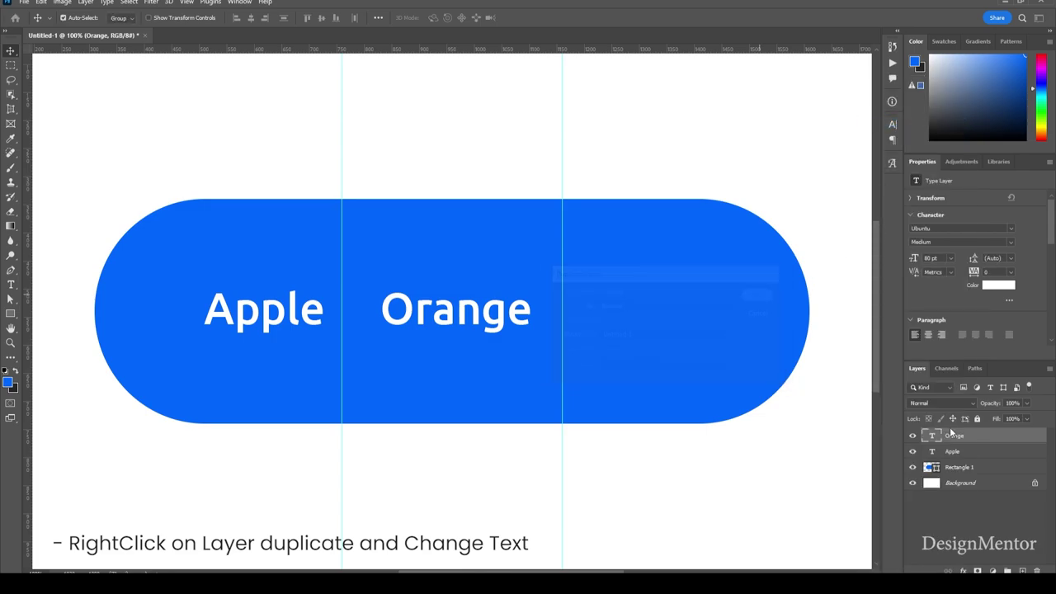
- Change the copy's text to 'Banana' and shift it right into the pill's right section
double_click(932, 435)
type("B")
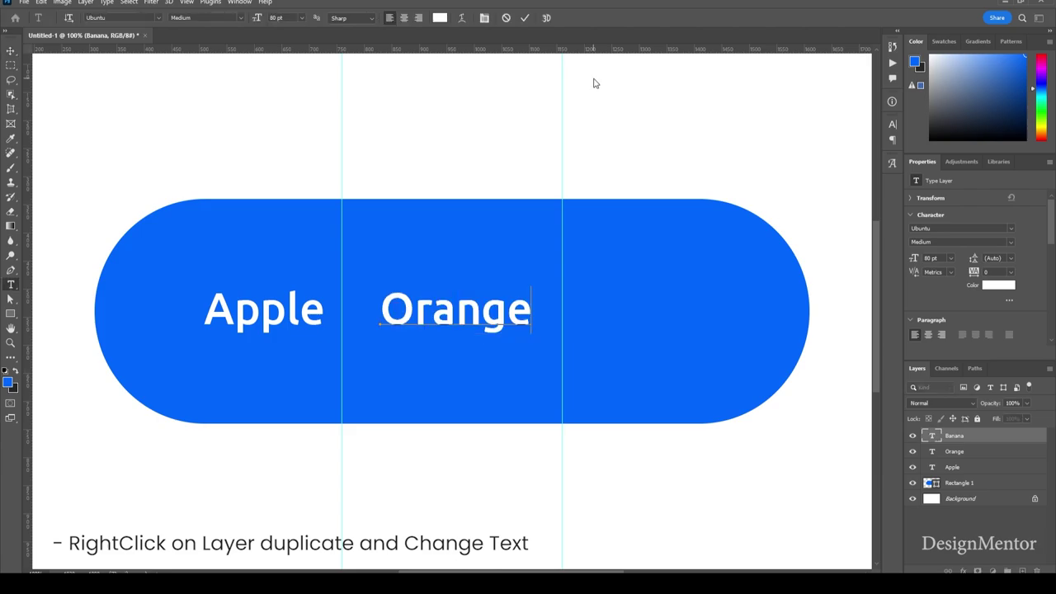
type("anana")
left_click(525, 20)
key("v")
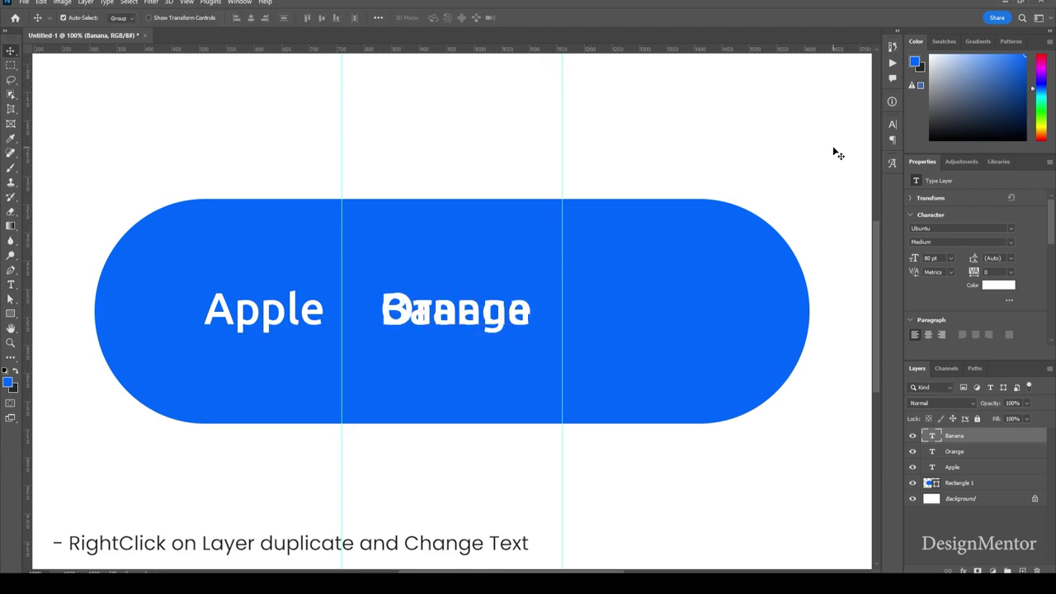
key("shift+Right")
key("shift+Right")
key("shift+Right")
key("shift+Right")
key("shift+Right")
key("shift+Right")
key("shift+Right")
key("shift+Right")
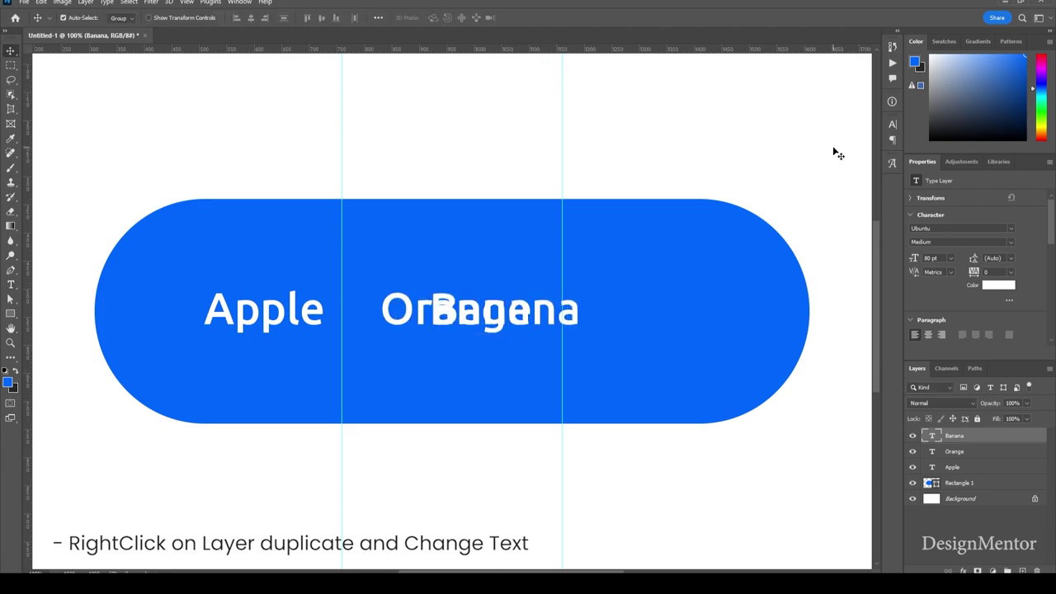
key("shift+Right")
key("shift+Right")
key("shift+Right")
key("shift+Right")
key("shift+Right")
key("shift+Right")
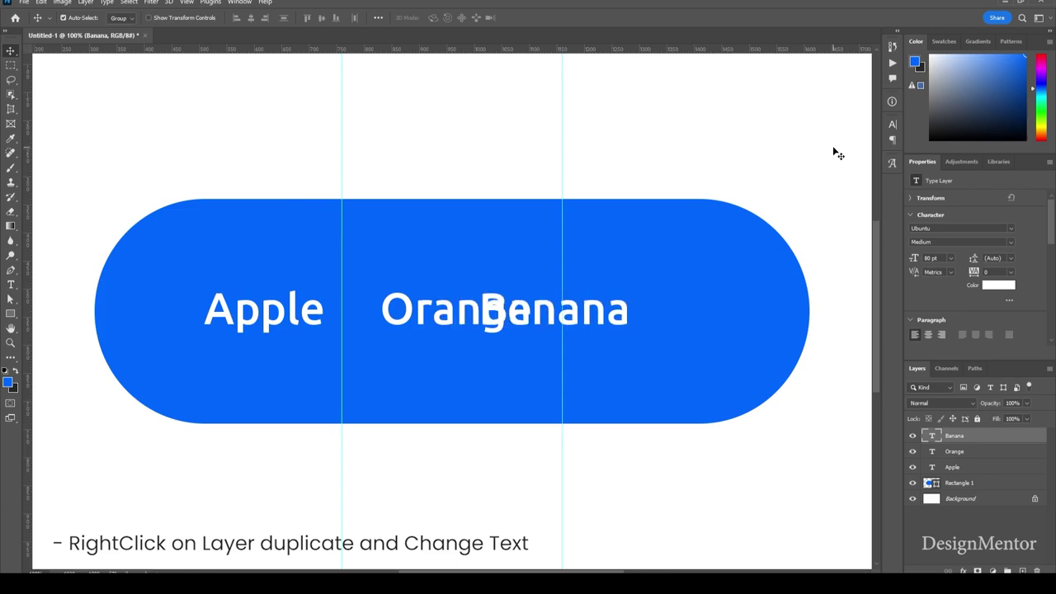
key("shift+Right")
key("shift+Right")
key("shift+Right")
key("shift+Right")
key("shift+Right")
key("shift+Right")
key("shift+Right")
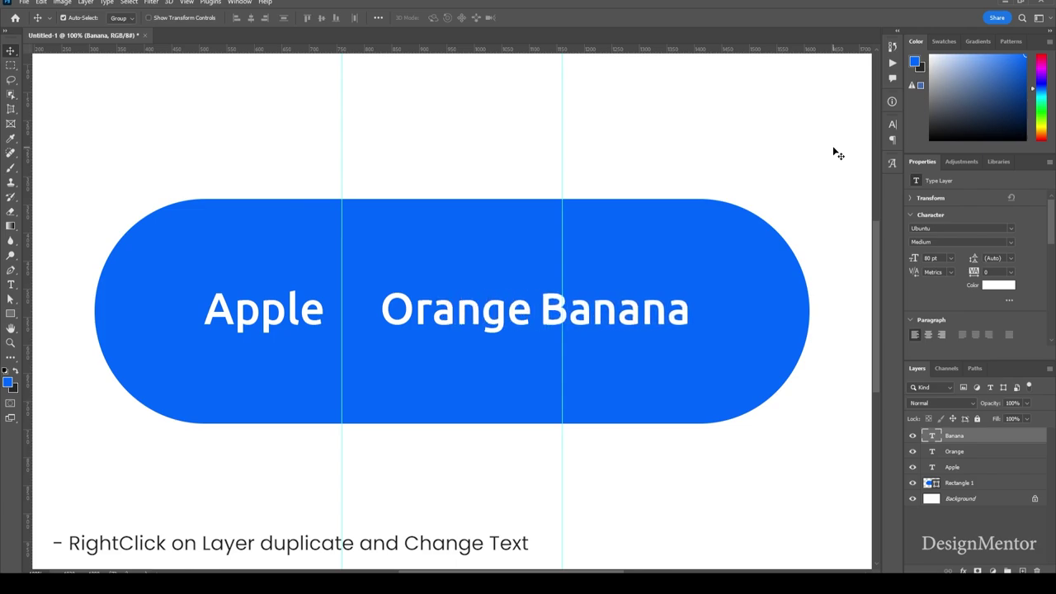
key("shift+Right")
key("shift+Right")
key("shift+Right")
key("shift+Right")
key("shift+Right")
key("shift+Right")
key("shift+Right")
key("shift+Right")
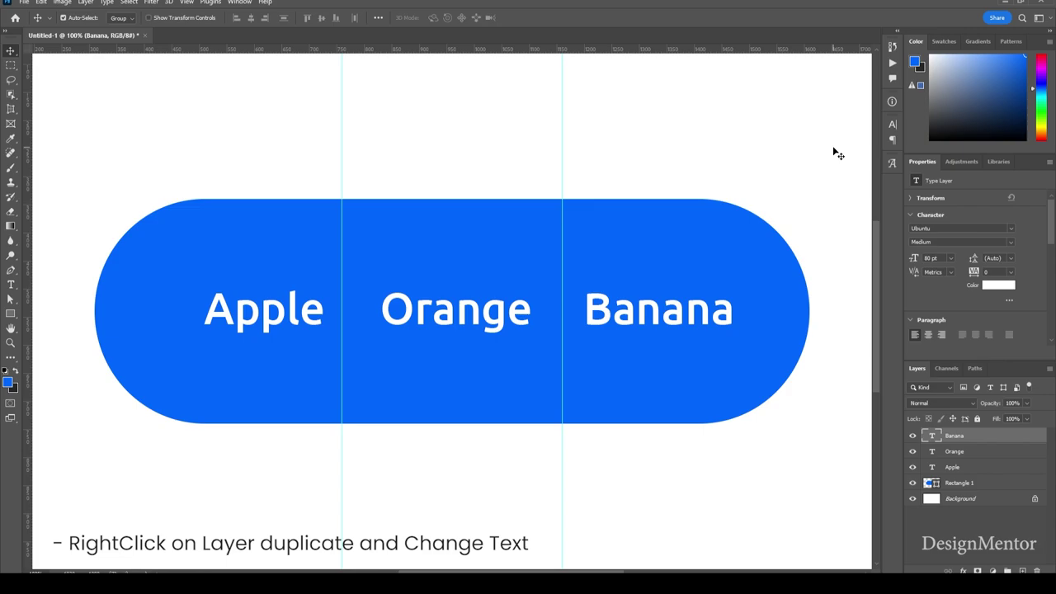
- Duplicate the Rectangle 1 pill shape as a layer named Hover
right_click(980, 484)
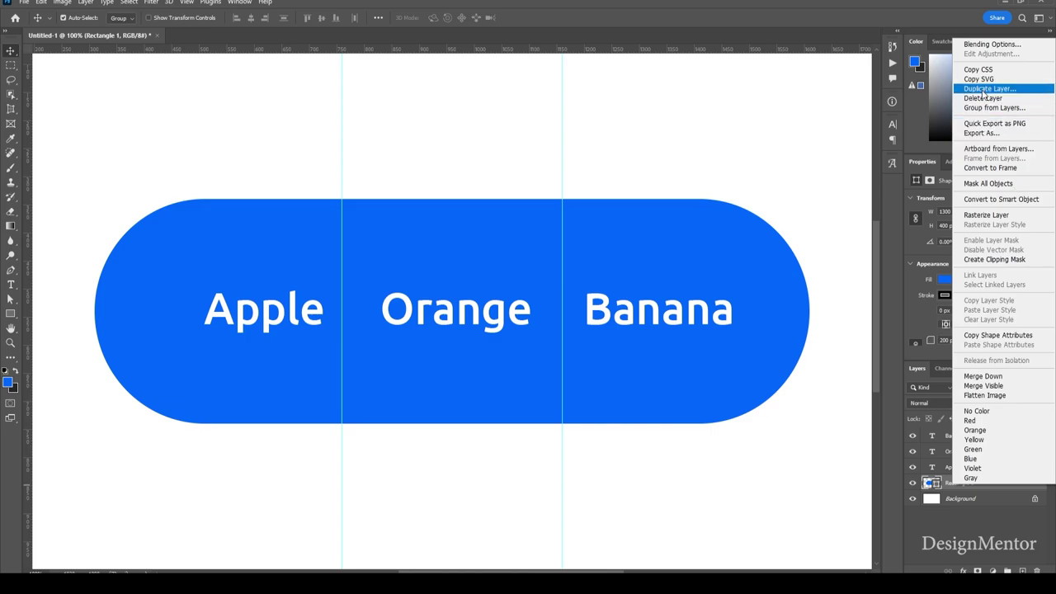
left_click(988, 89)
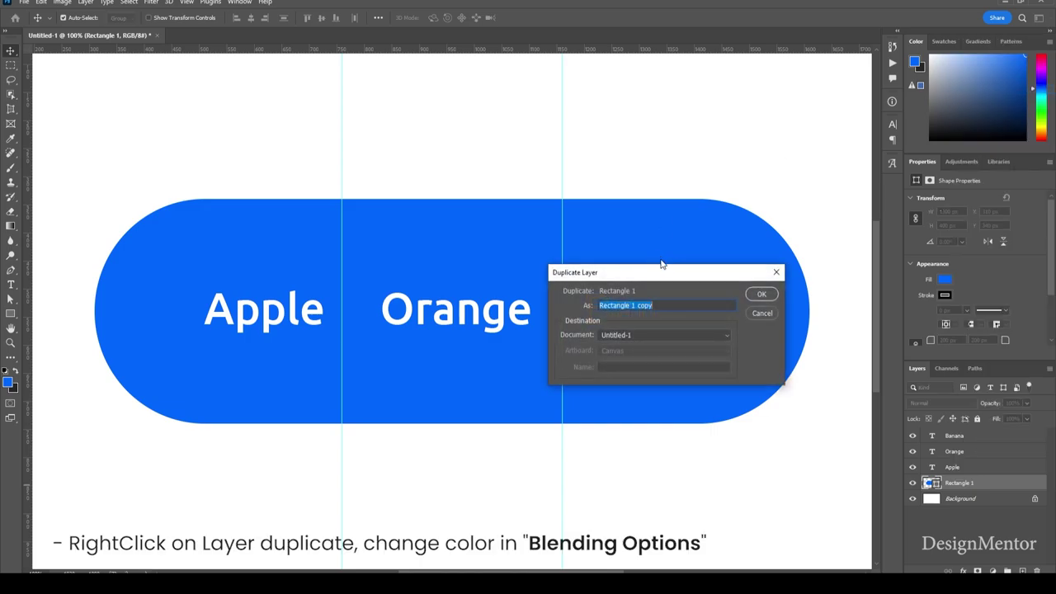
type("Hover")
key("Return")
- Give the Hover layer a Color Overlay in a slightly darker blue, around #1c66d5
right_click(975, 484)
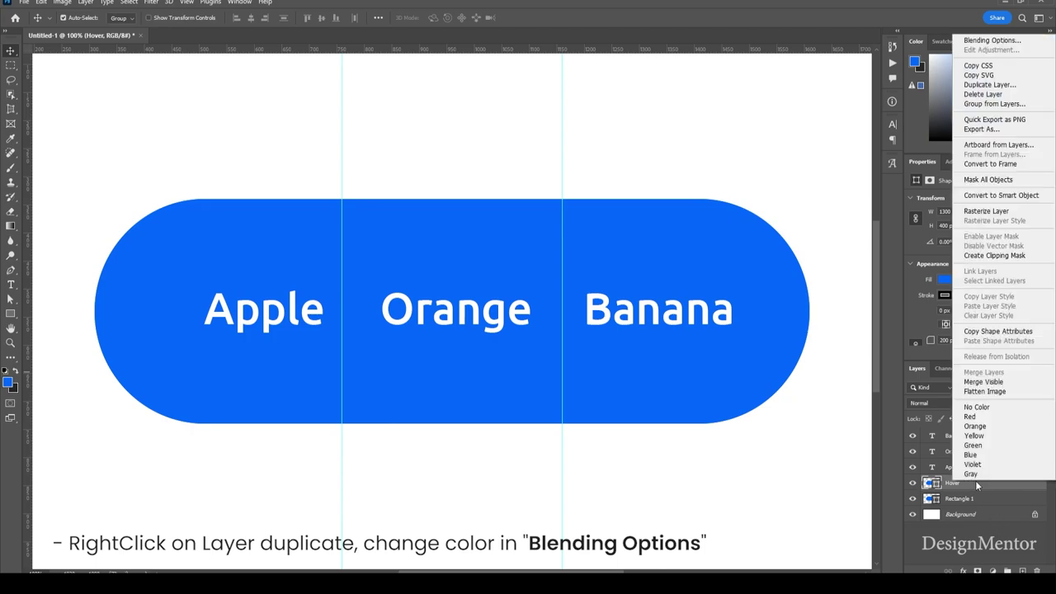
left_click(990, 39)
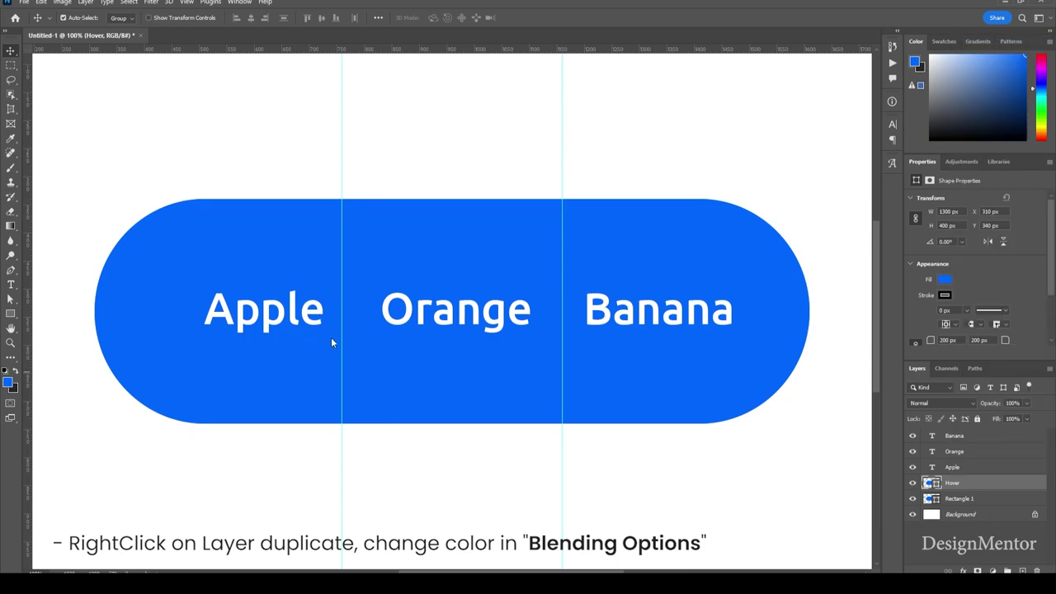
left_click(626, 430)
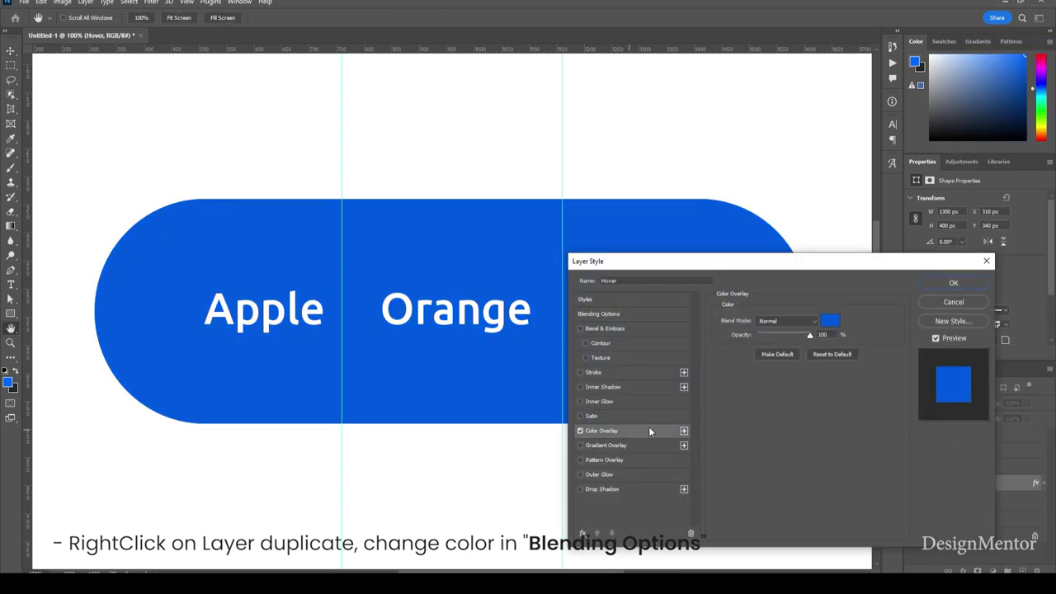
left_click(831, 322)
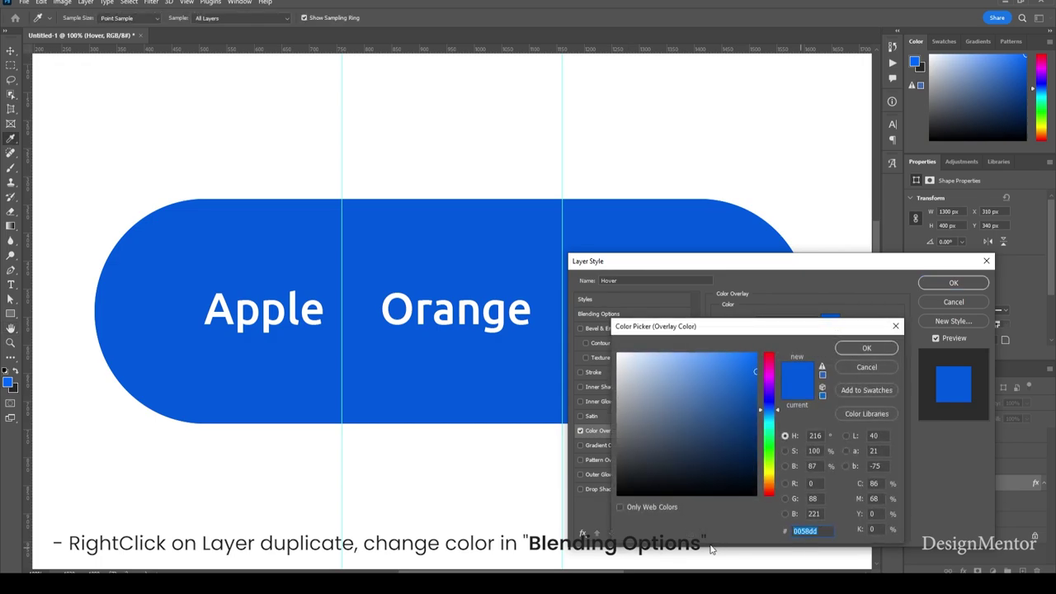
type("0066ff")
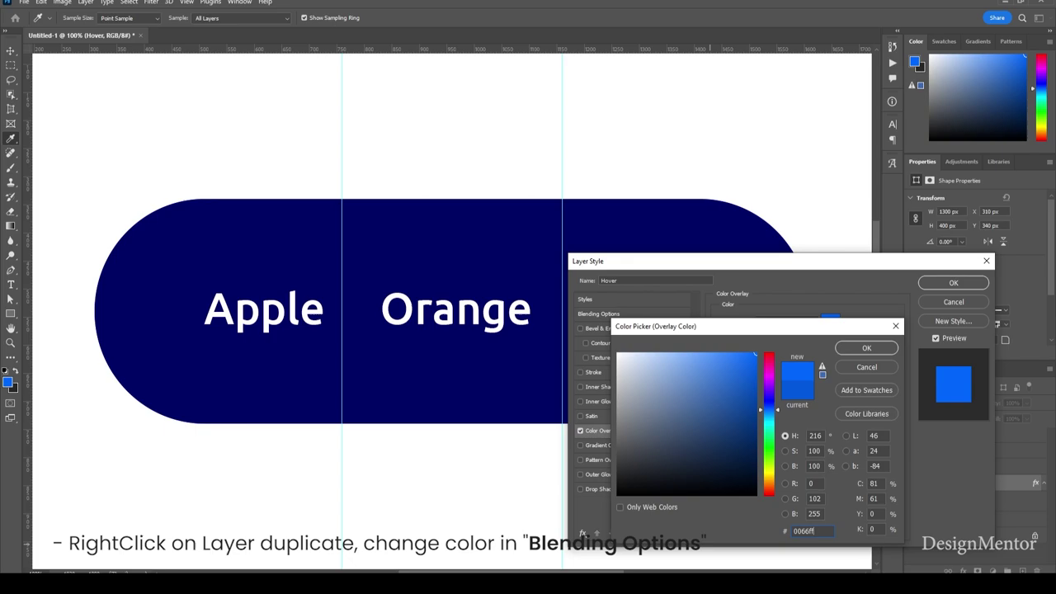
left_click(758, 373)
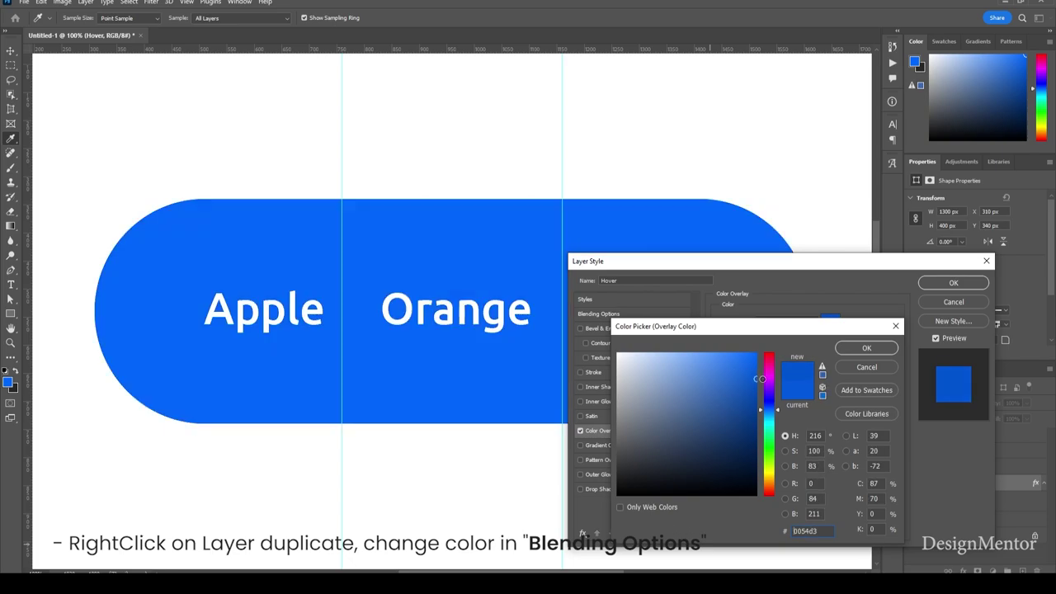
left_click(742, 373)
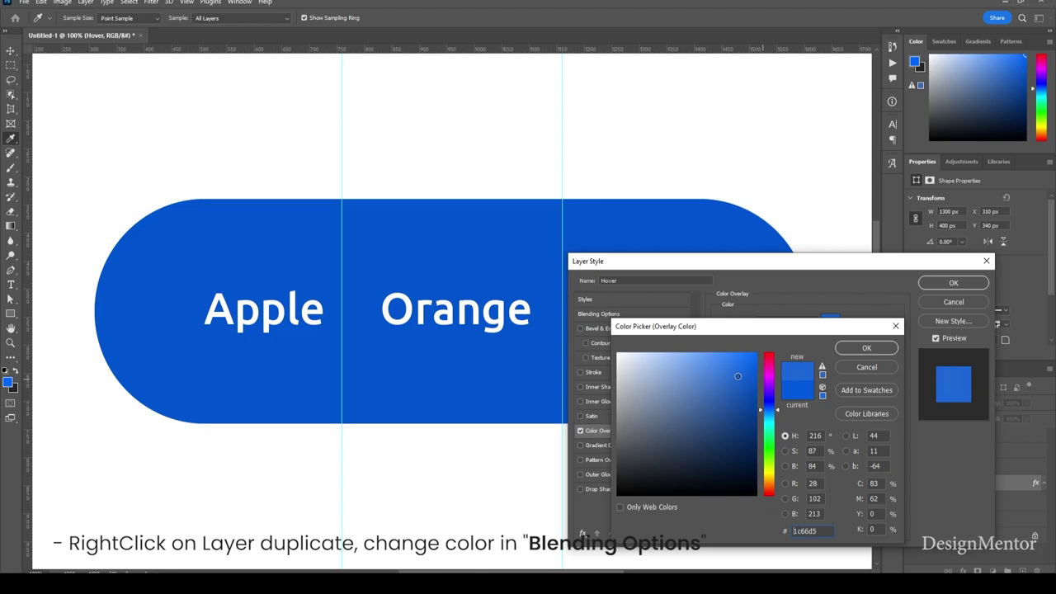
left_click(738, 376)
left_click(850, 350)
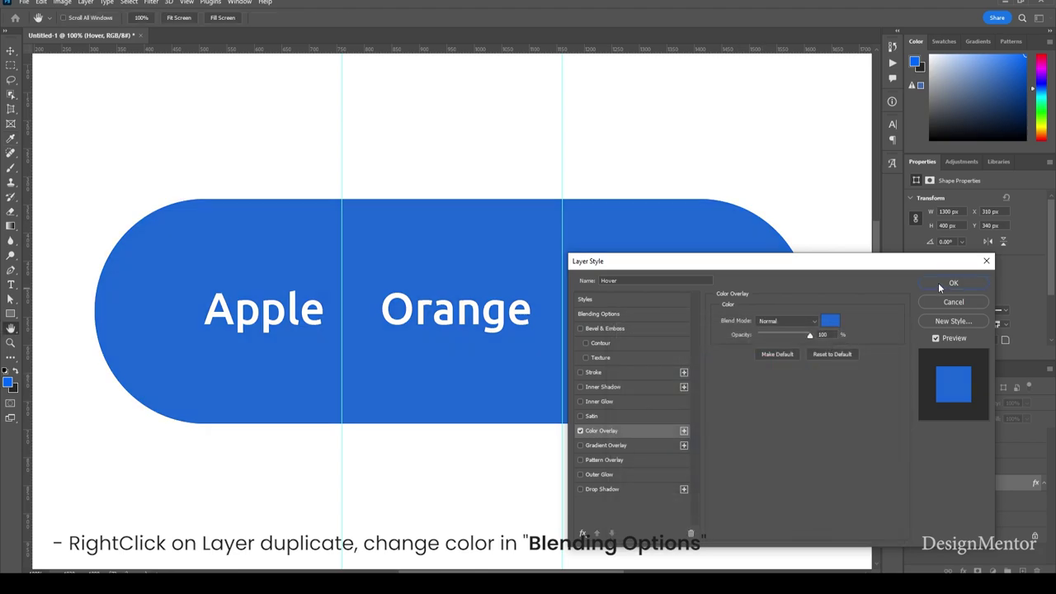
left_click(938, 282)
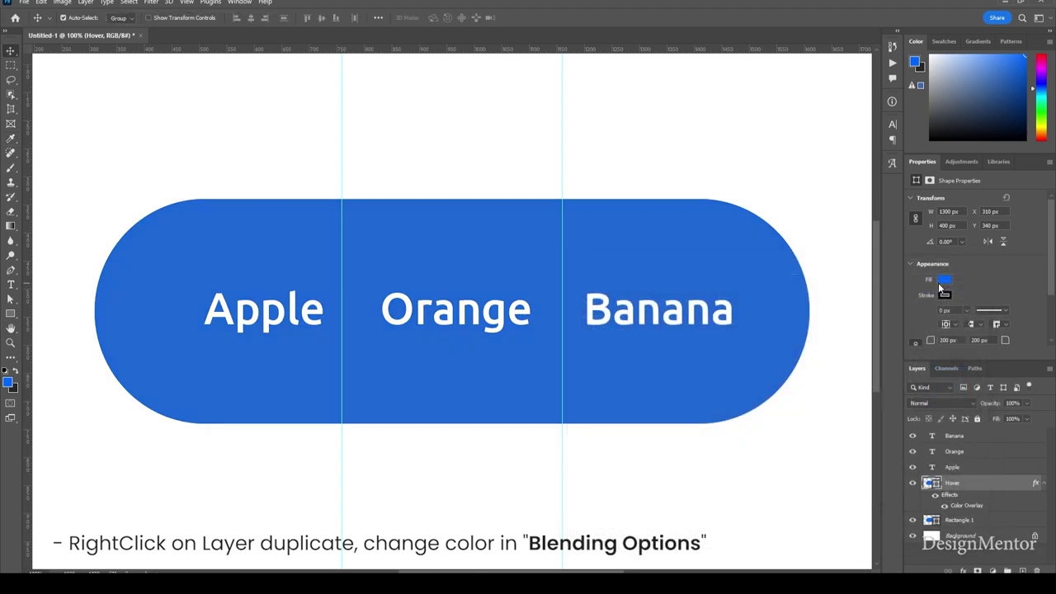
- Rasterize the Hover layer
left_click(1043, 482)
right_click(980, 485)
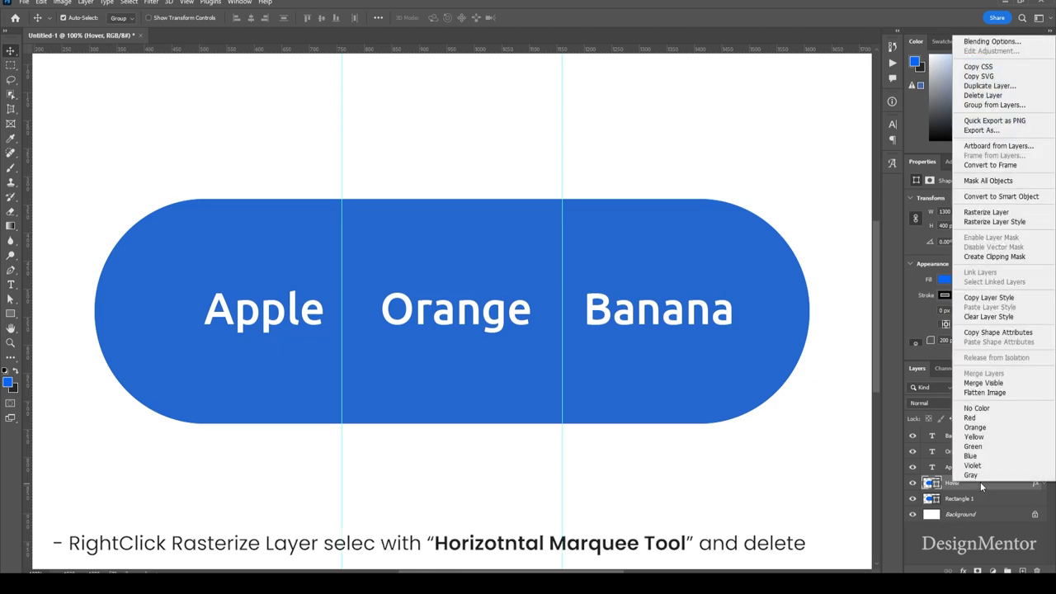
left_click(992, 215)
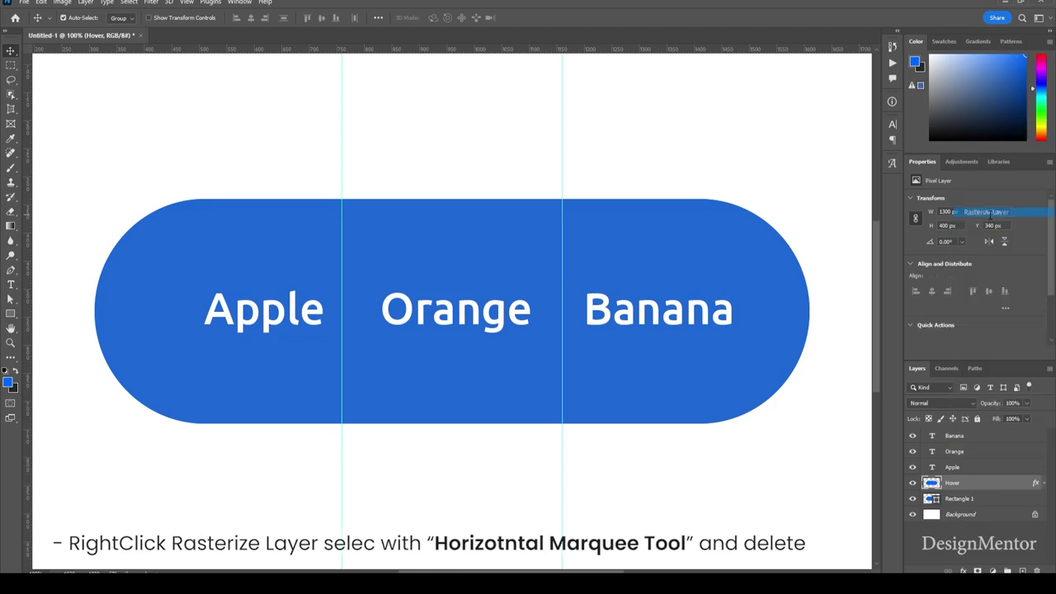
- Delete the Hover pixels behind Orange and Banana, deselect, and hide the guides
left_click(11, 64)
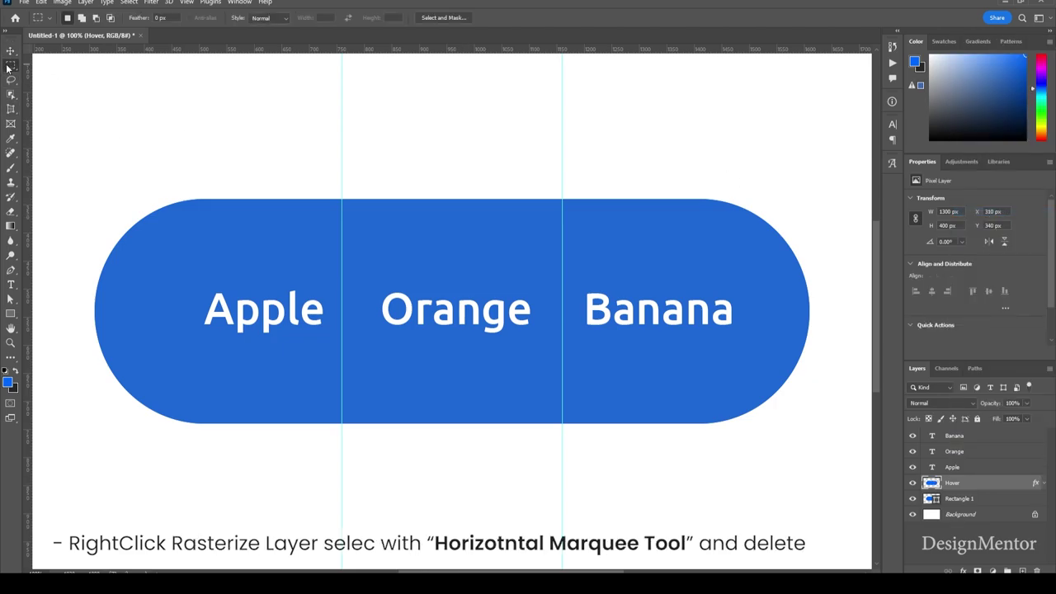
left_click_drag(826, 172, 827, 205)
left_click_drag(817, 258, 341, 461)
key("Delete")
key("ctrl+d")
left_click(11, 51)
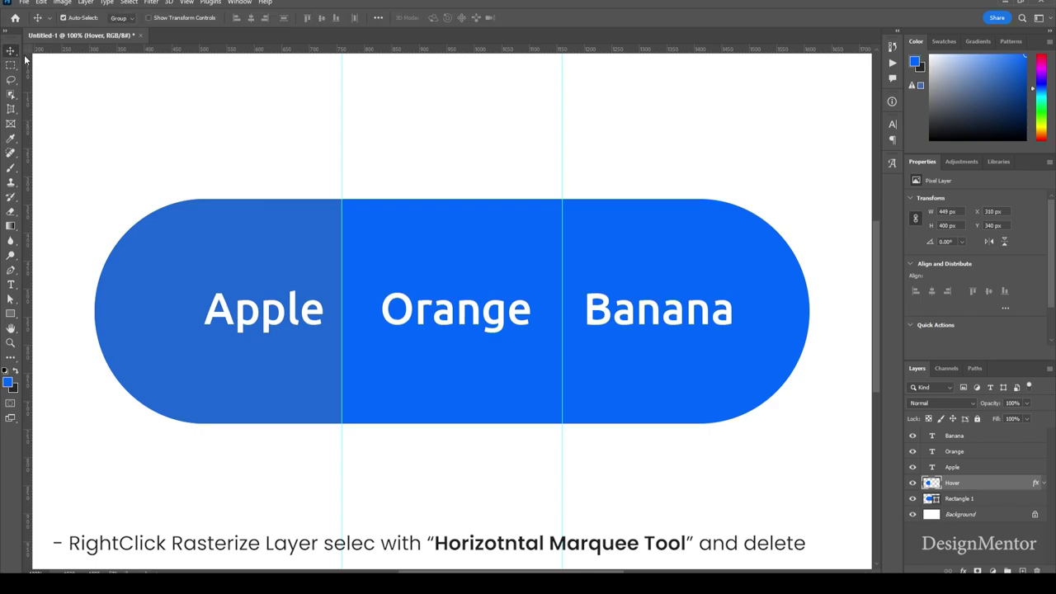
left_click(318, 119)
key("ctrl+semicolon")
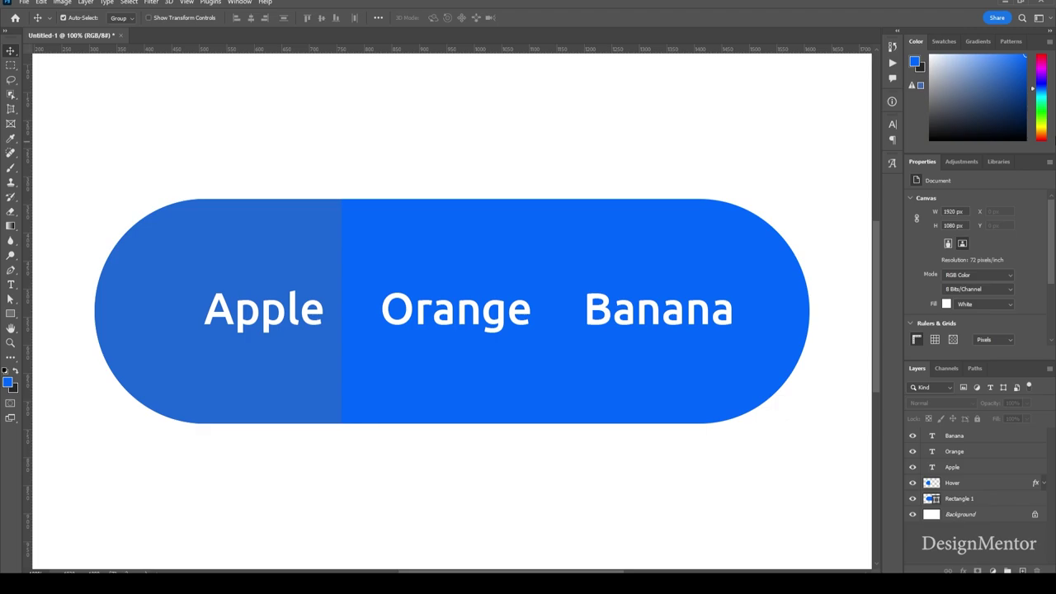
- Change the Hover Color Overlay to a deeper, fully saturated blue #0051cb
right_click(1002, 488)
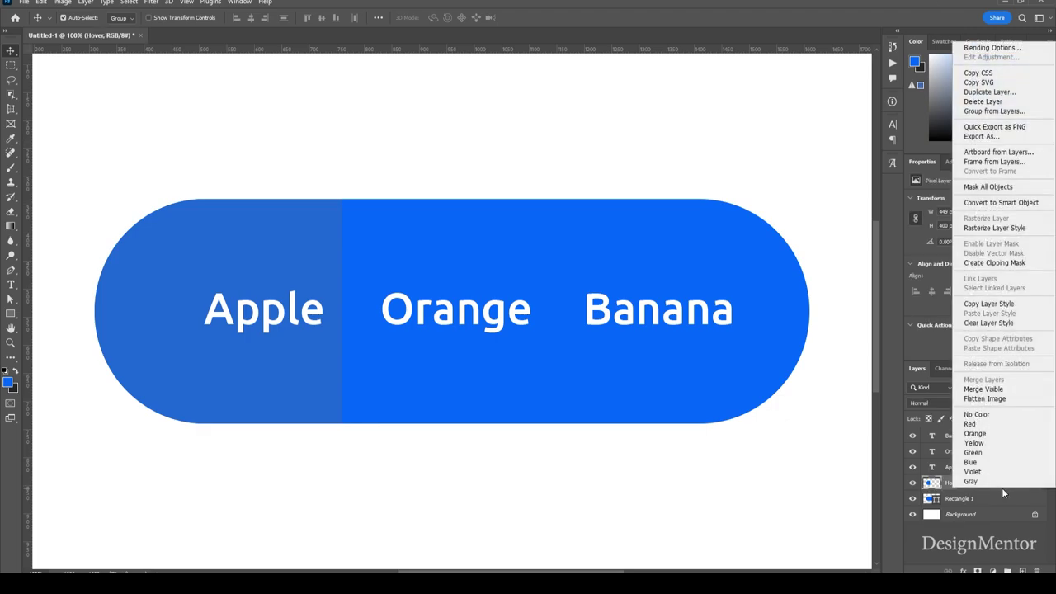
key("Escape")
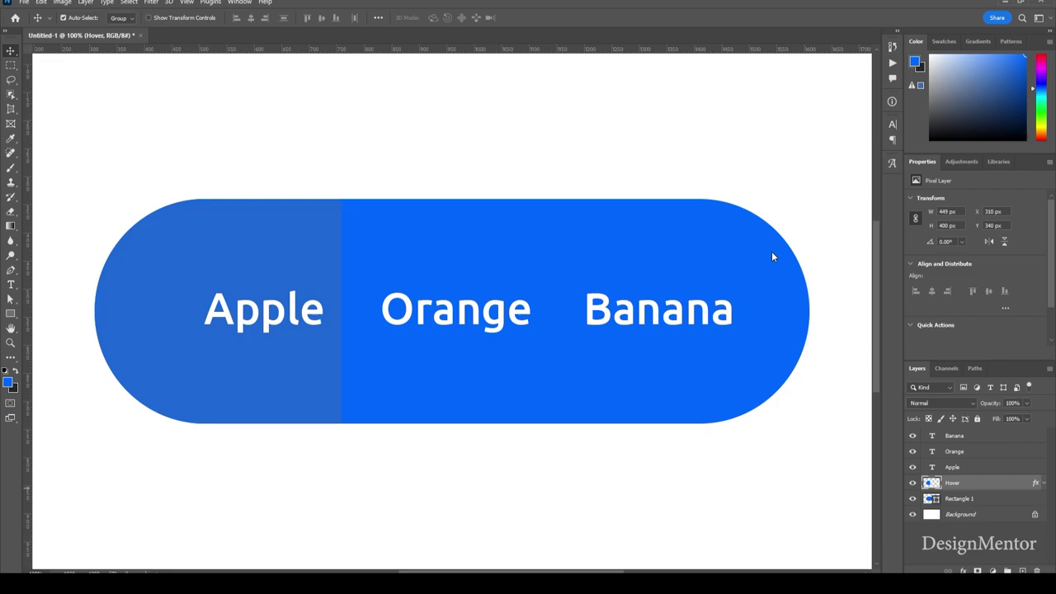
left_click(614, 431)
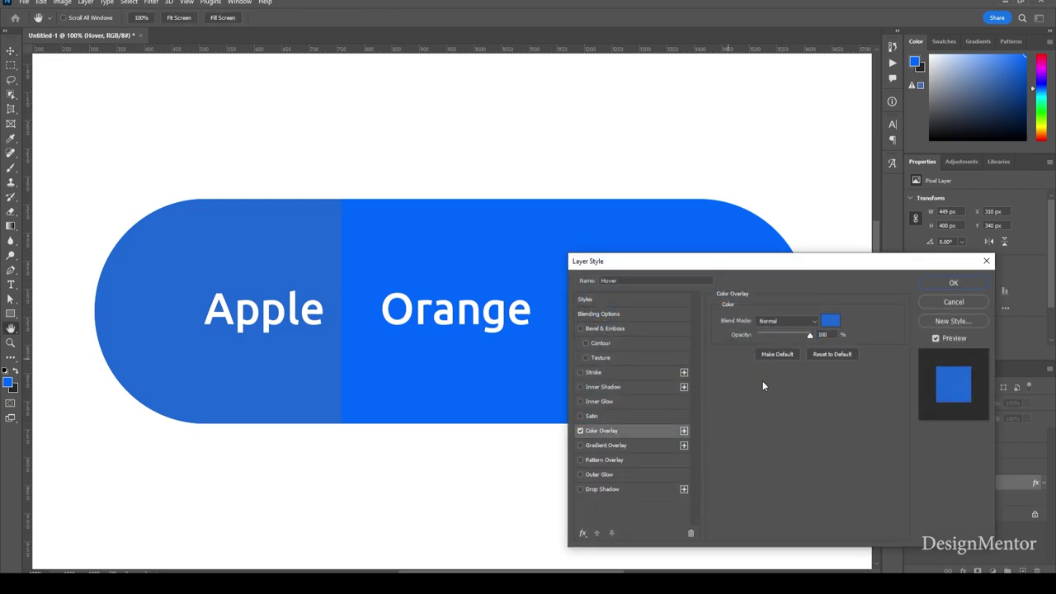
left_click(831, 324)
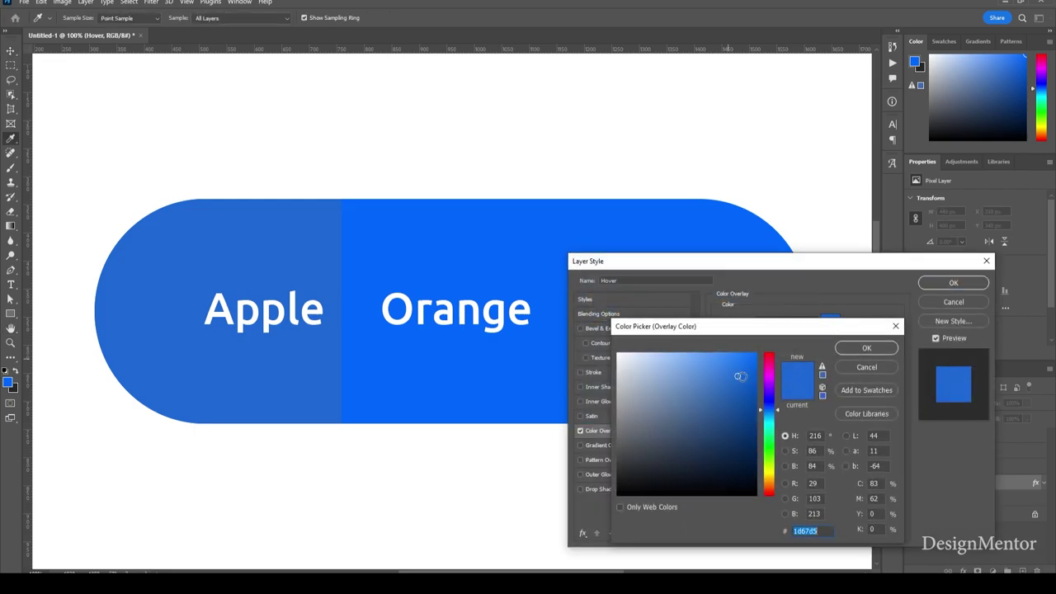
left_click(751, 381)
left_click_drag(750, 381, 757, 381)
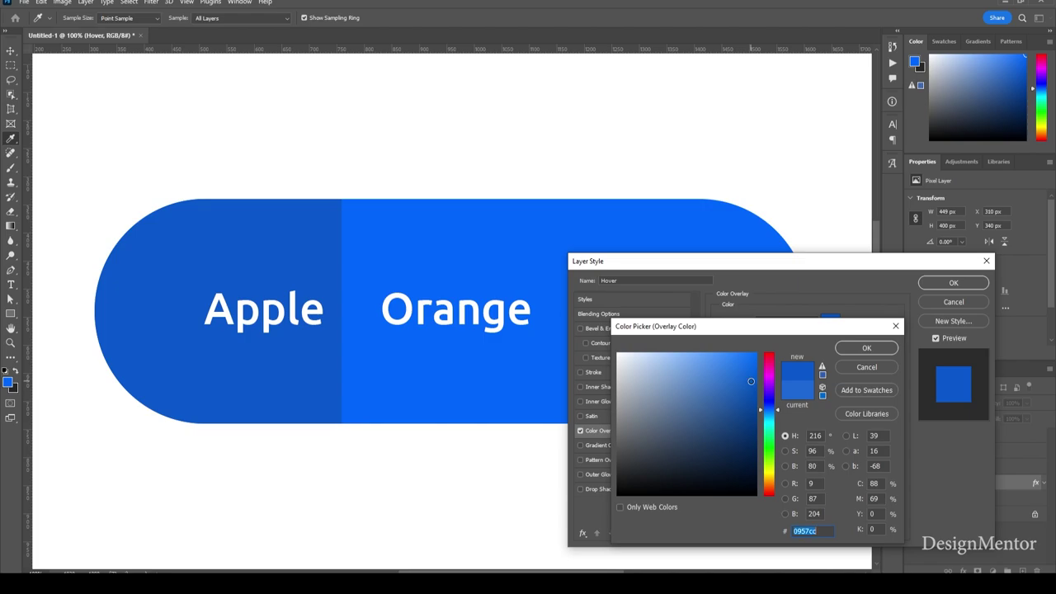
left_click(865, 347)
left_click(953, 283)
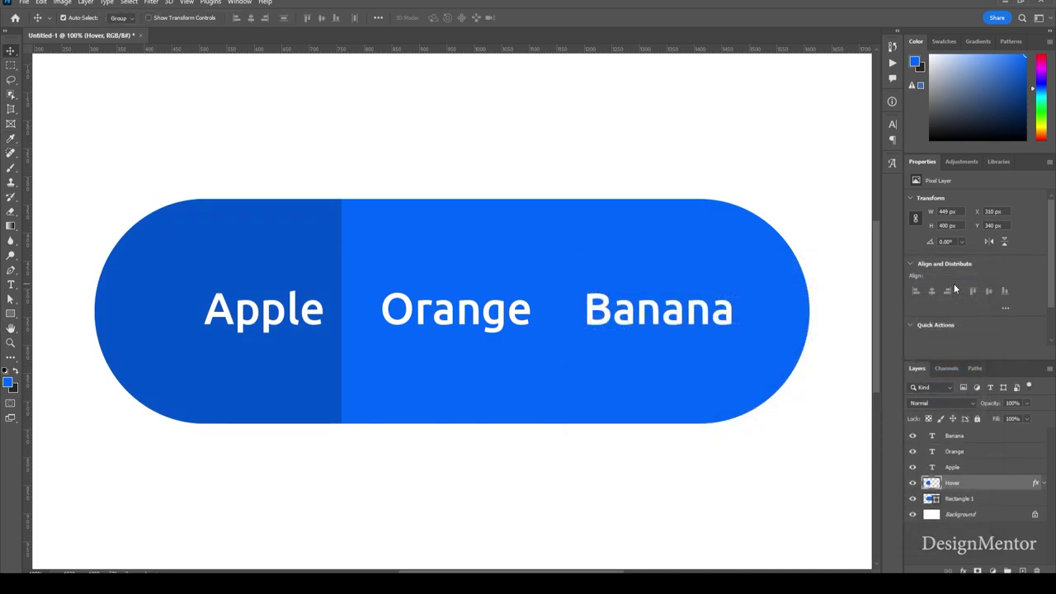
left_click(963, 468)
left_click(983, 436)
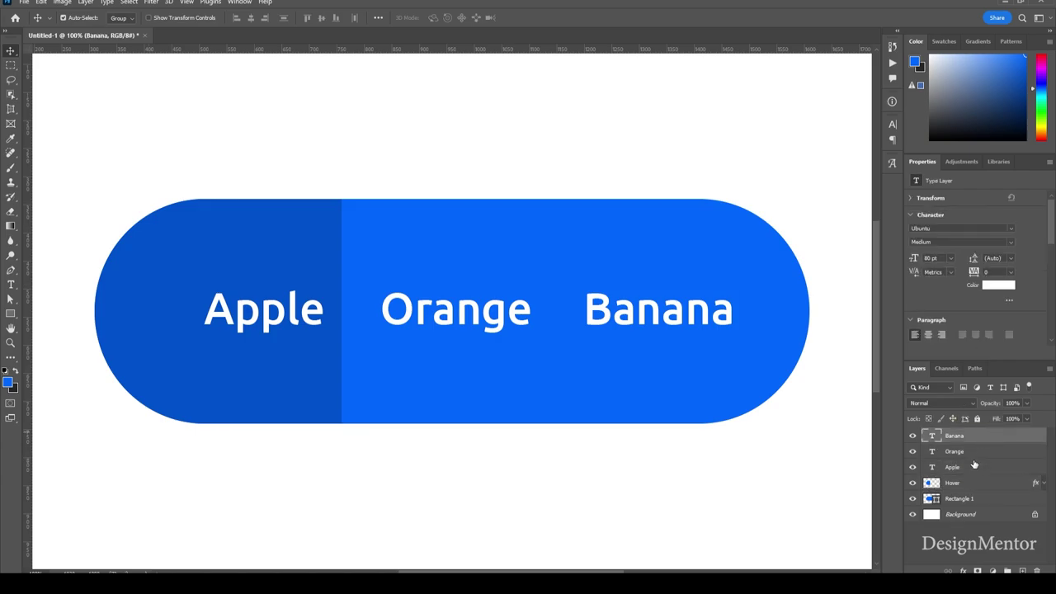
- Group the Apple, Orange and Banana text layers into a group named Label
left_click(970, 469, "shift")
right_click(970, 468)
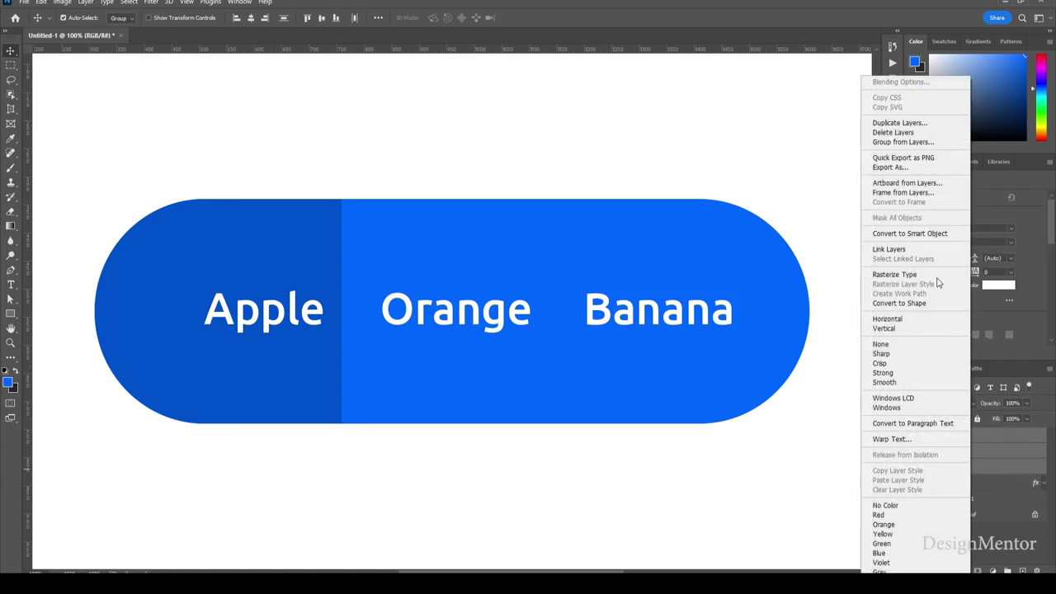
left_click(922, 141)
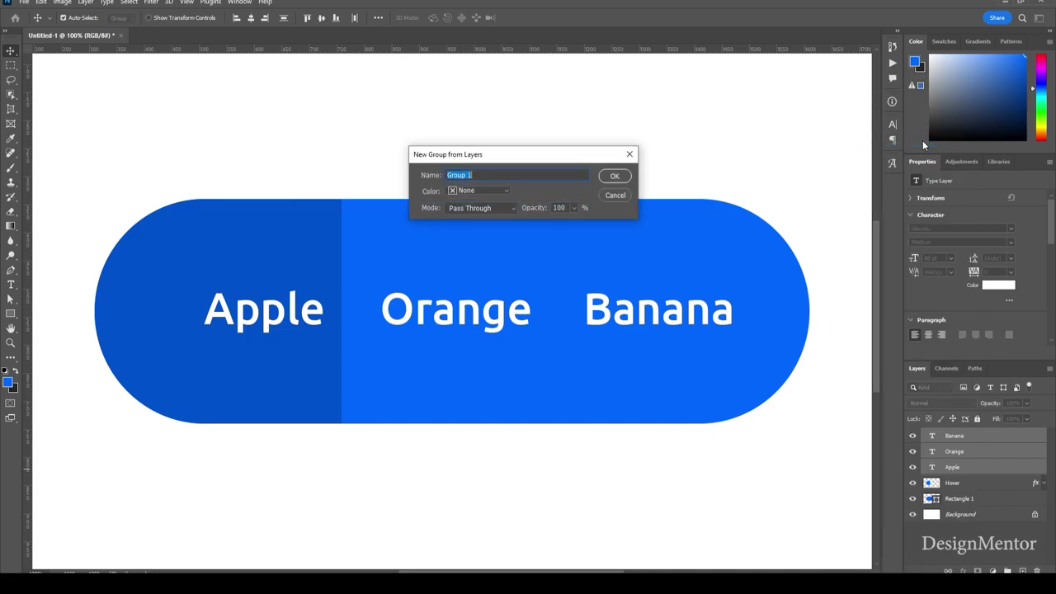
type("La")
type("bel")
key("Return")
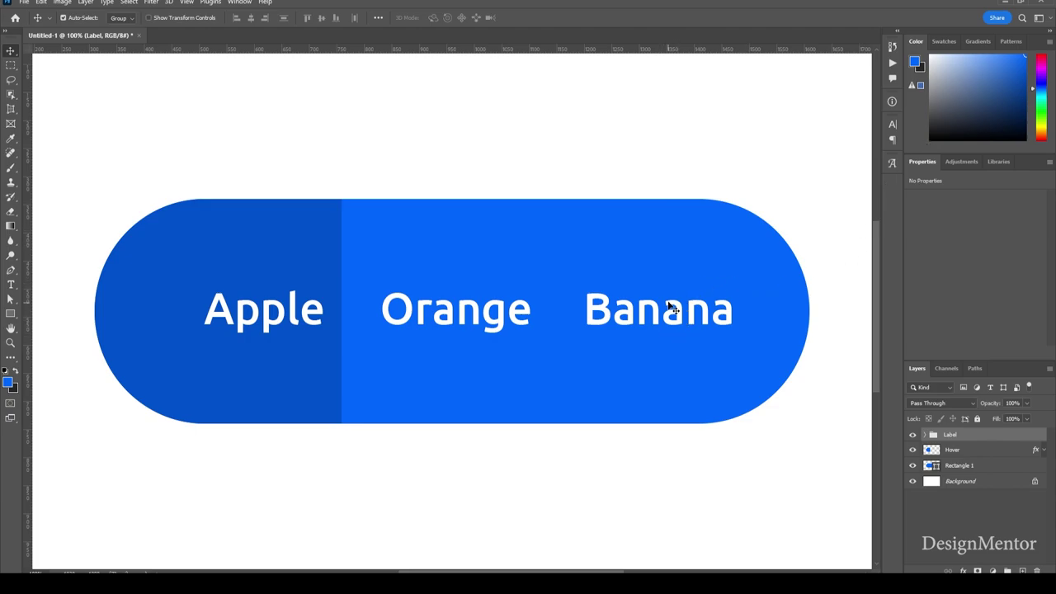
- Shift the Label group slightly left on the pill and deselect all layers
left_click_drag(680, 313, 663, 315)
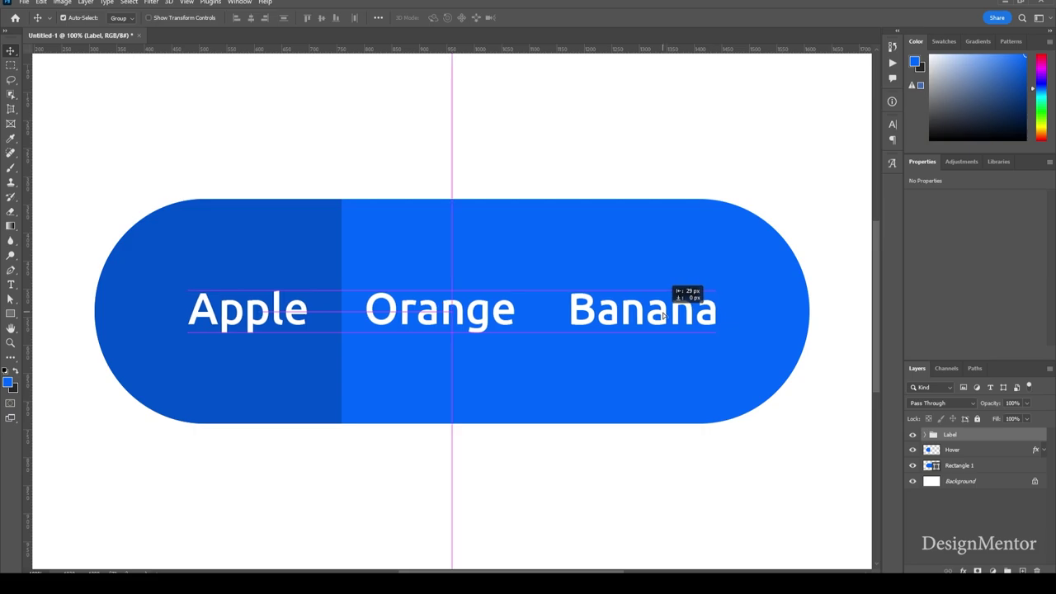
left_click(960, 481)
left_click(827, 189)
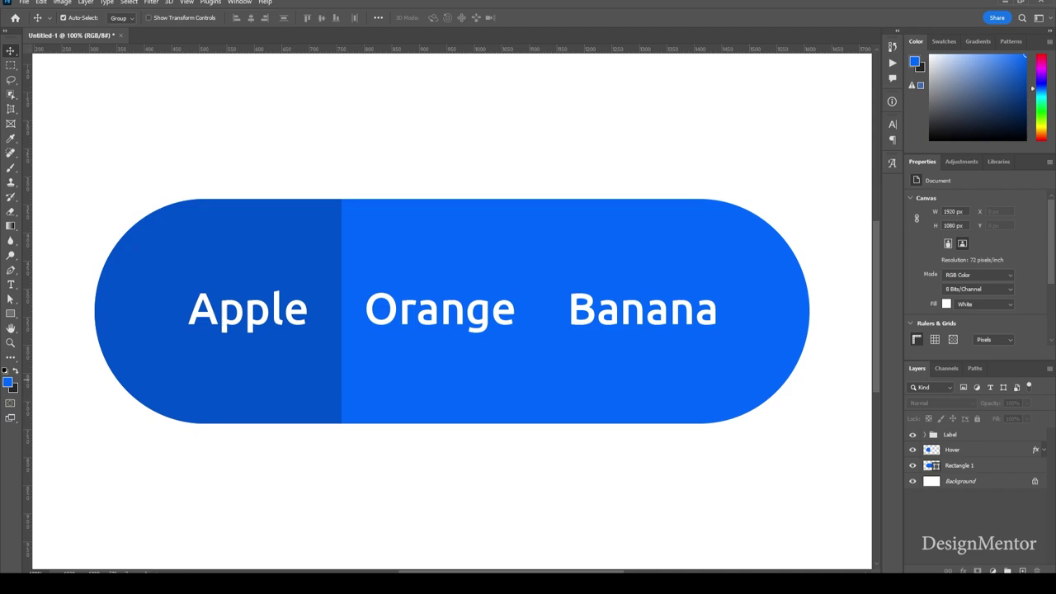
- Give Rectangle 1 a 124272 navy Multiply drop shadow, 35% opacity, 8 px distance and size
left_click(991, 466)
right_click(991, 466)
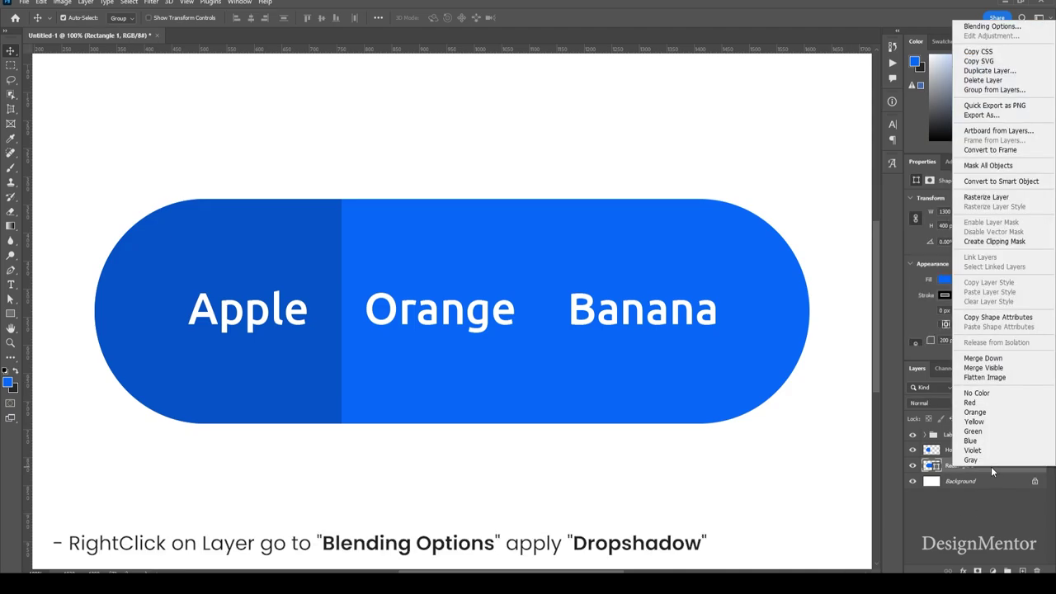
left_click(1001, 29)
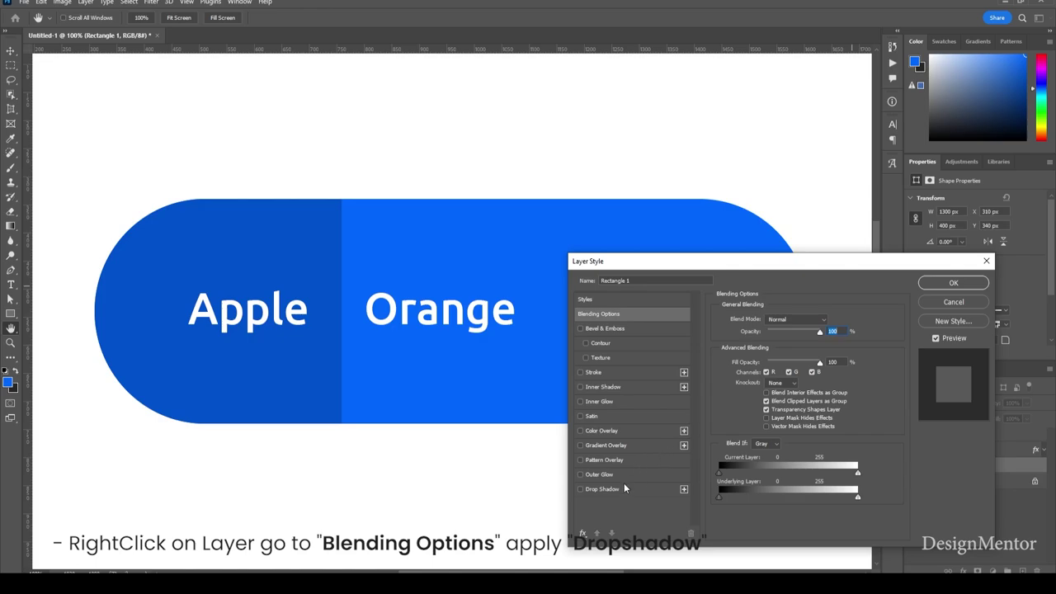
left_click(617, 489)
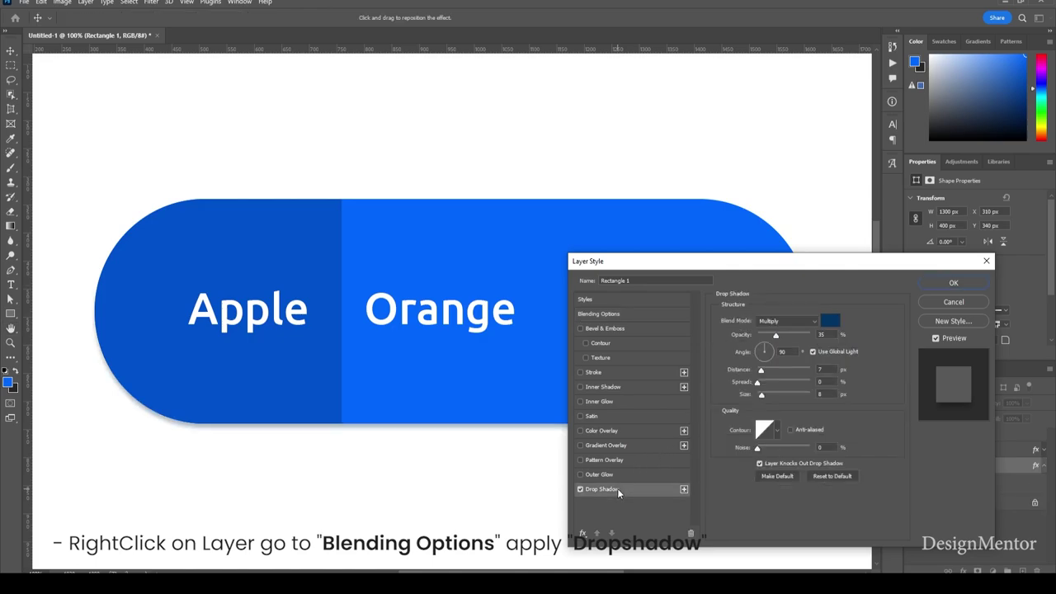
left_click(829, 321)
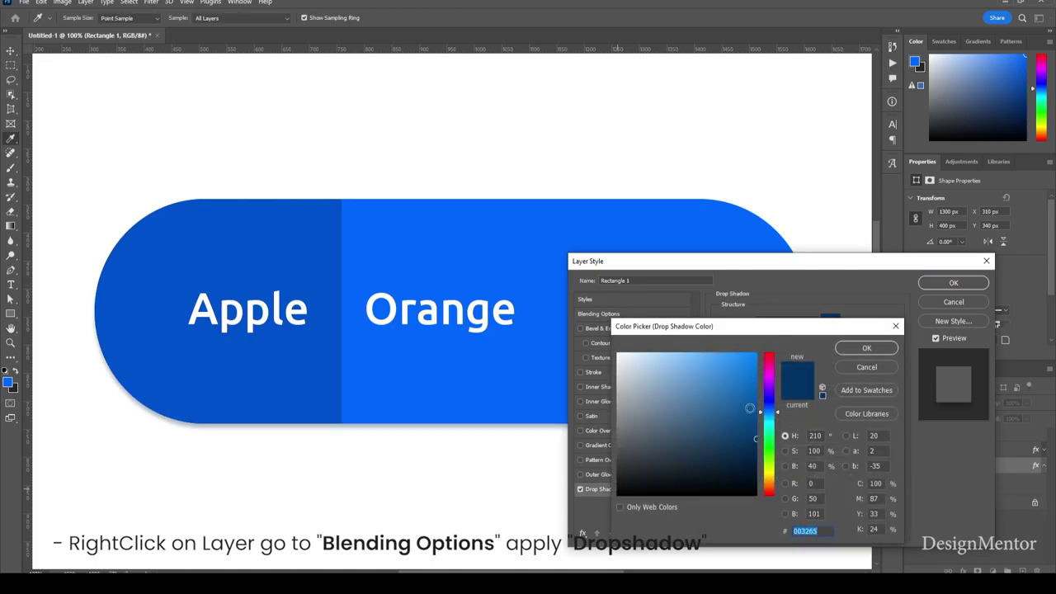
left_click(734, 431)
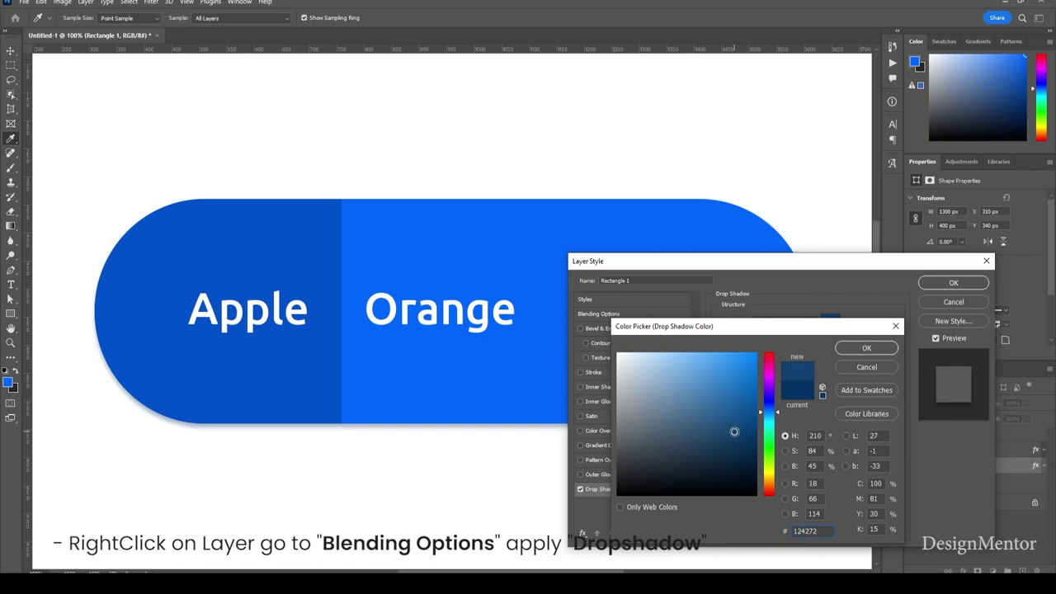
left_click(856, 351)
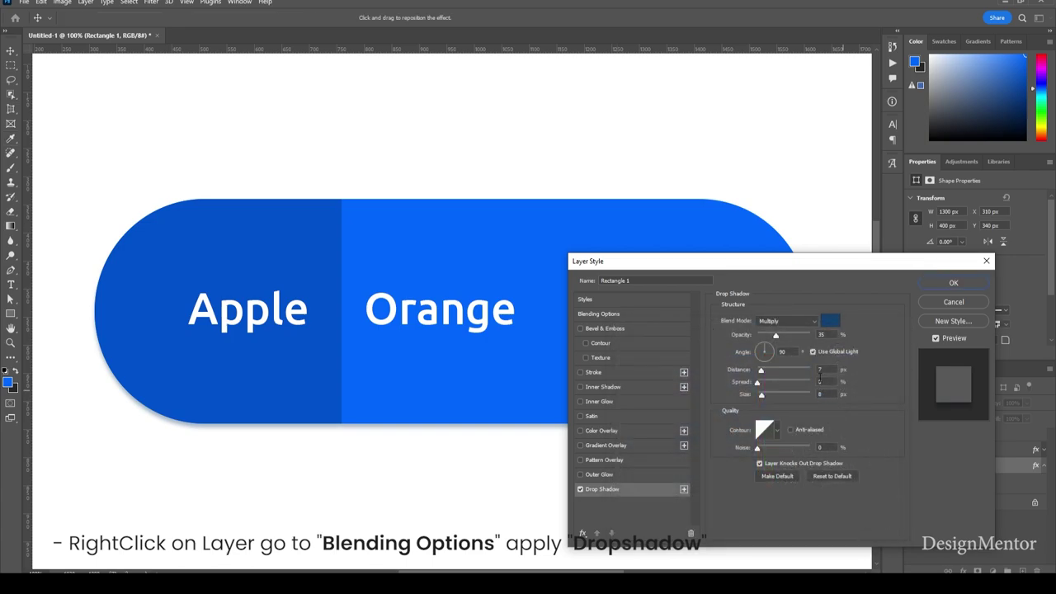
double_click(819, 370)
left_click(935, 285)
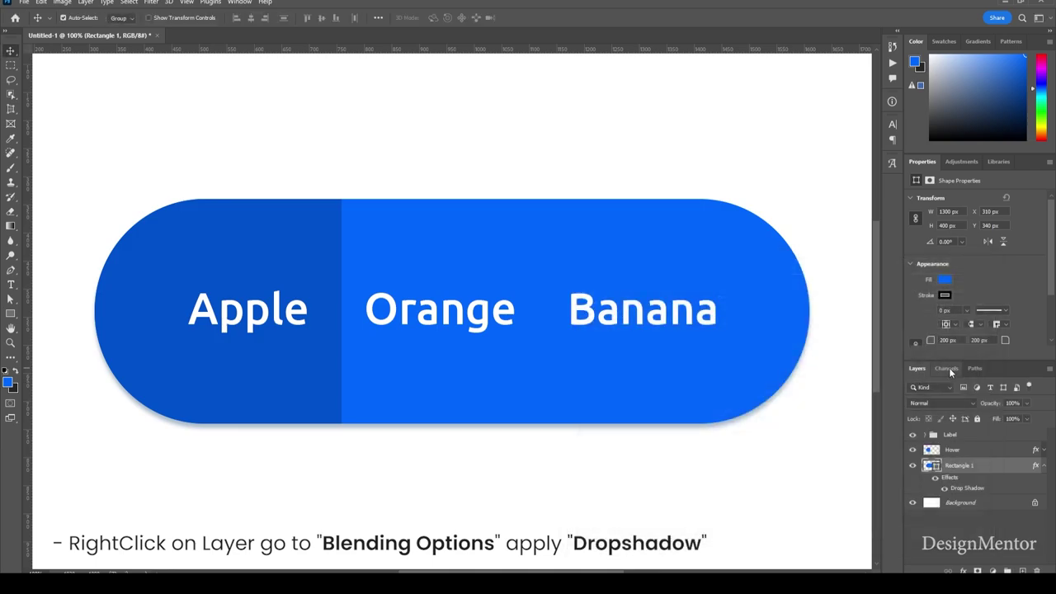
left_click(1042, 467)
left_click(973, 483)
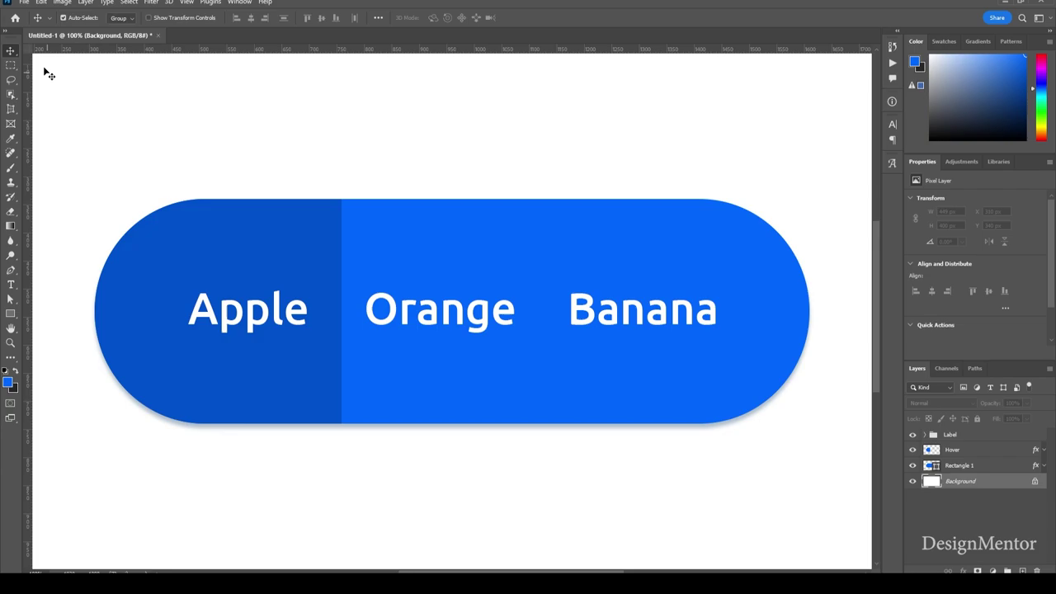
left_click(293, 91)
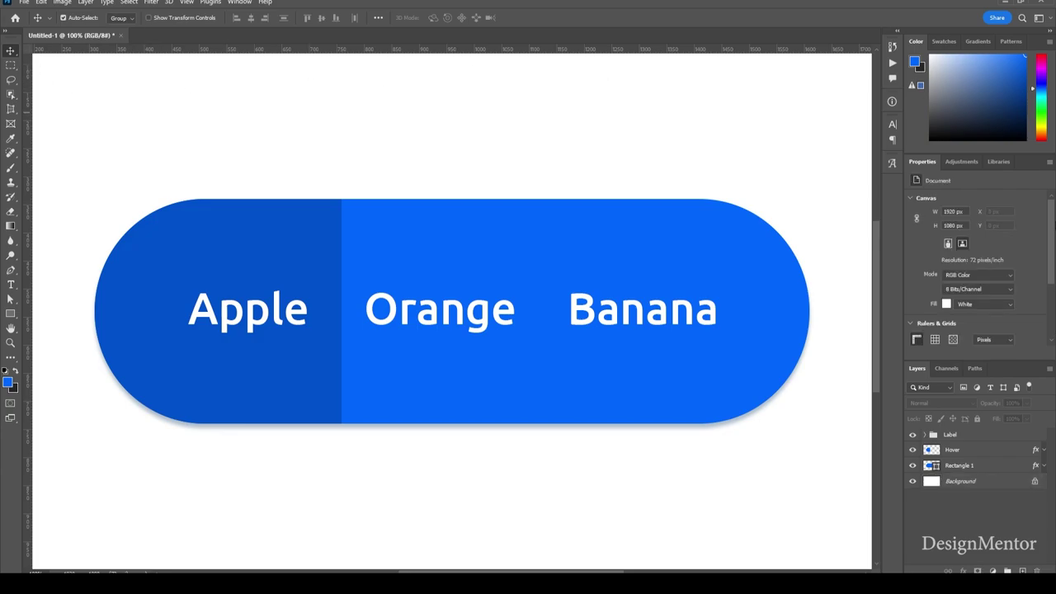